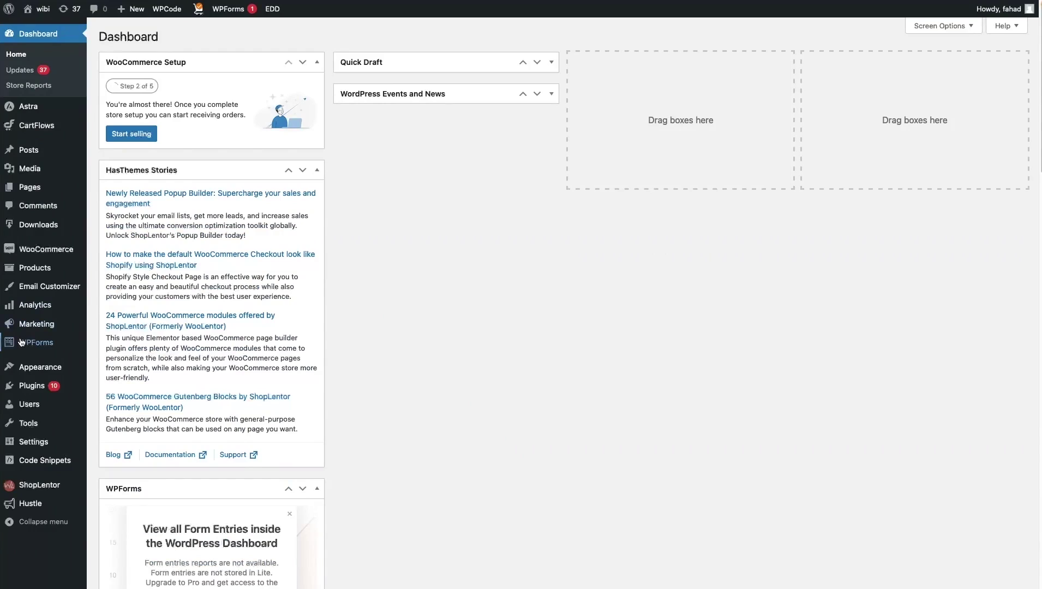
Search the theme directory for 'astra' and scroll through the 19 results, with Astra marked installed.
{"action": "mouse_move", "coordinate": [50, 369]}
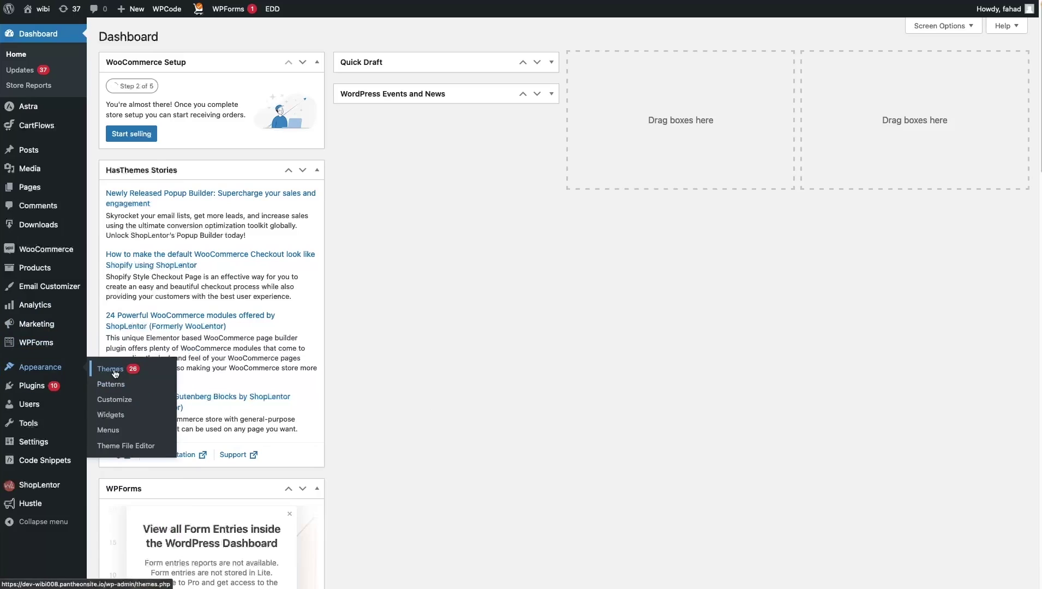
{"action": "left_click", "coordinate": [113, 370]}
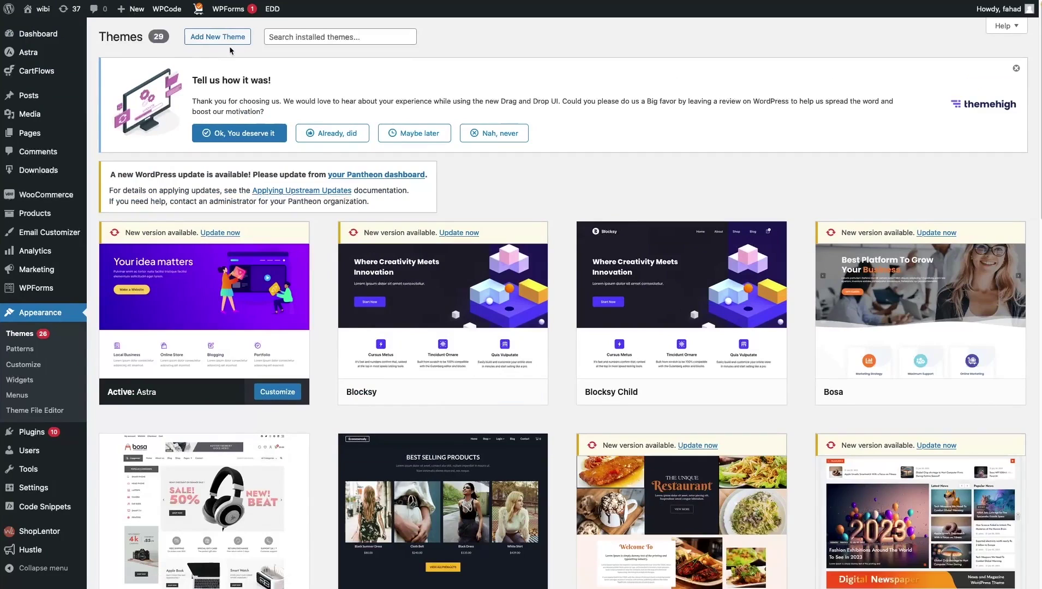
{"action": "left_click", "coordinate": [214, 37]}
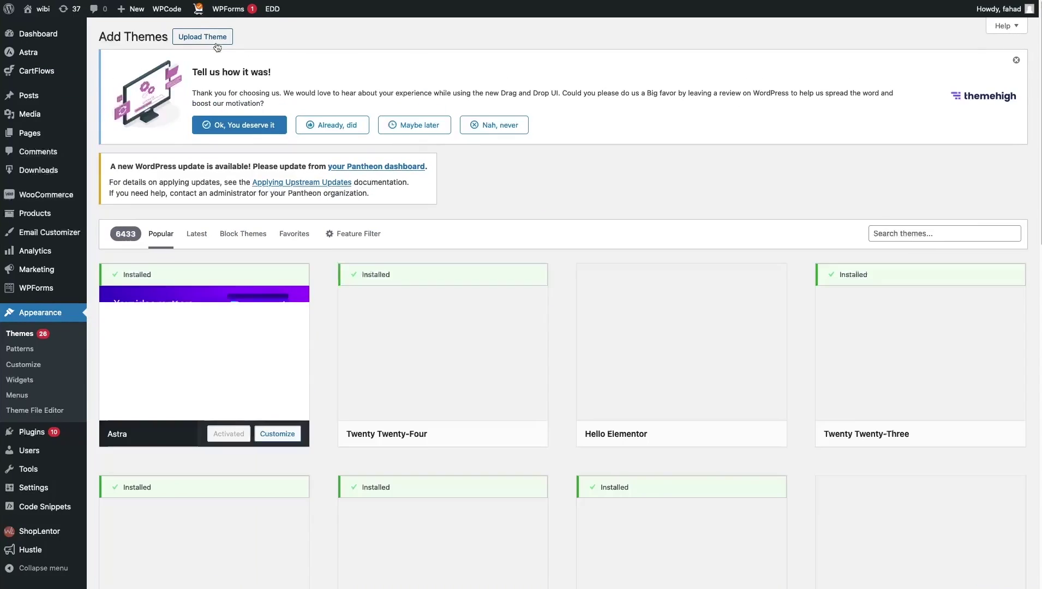
{"action": "left_click", "coordinate": [932, 236]}
{"action": "type", "text": "astra"}
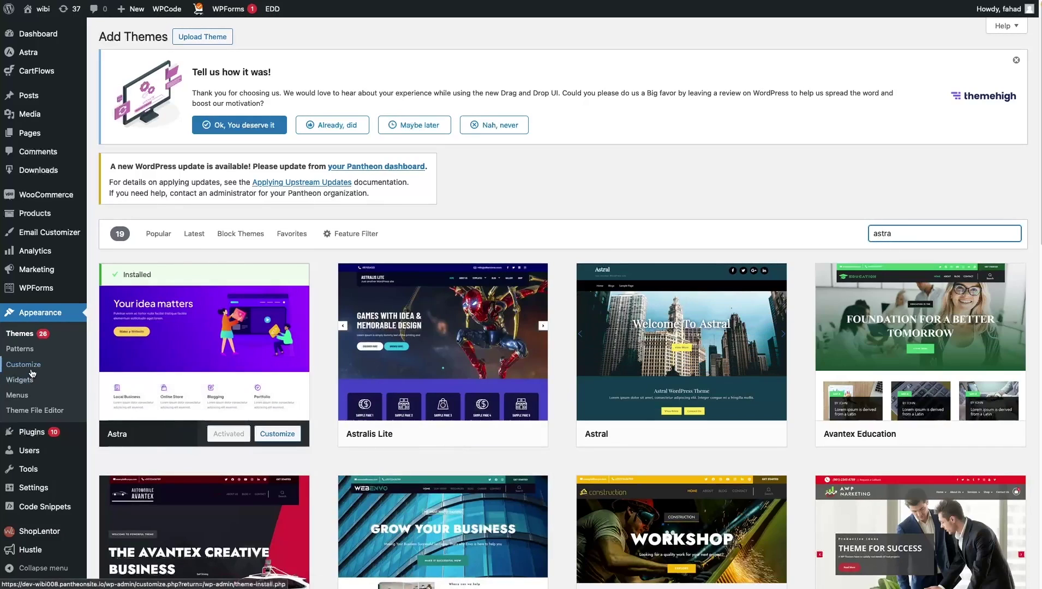
{"action": "mouse_move", "coordinate": [27, 432]}
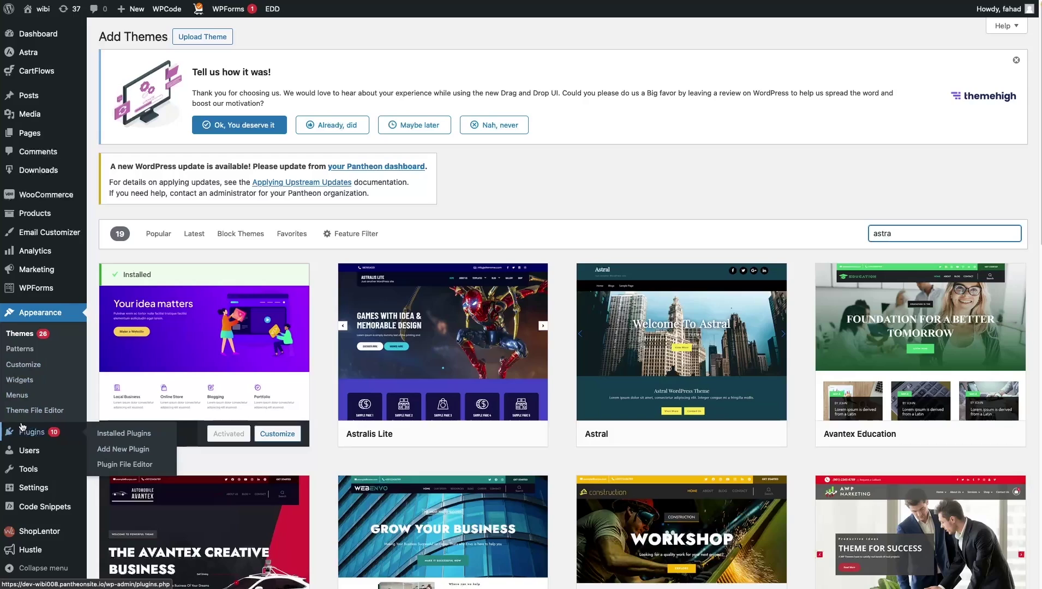
{"action": "scroll", "coordinate": [30, 404], "scroll_direction": "down", "scroll_amount": 1}
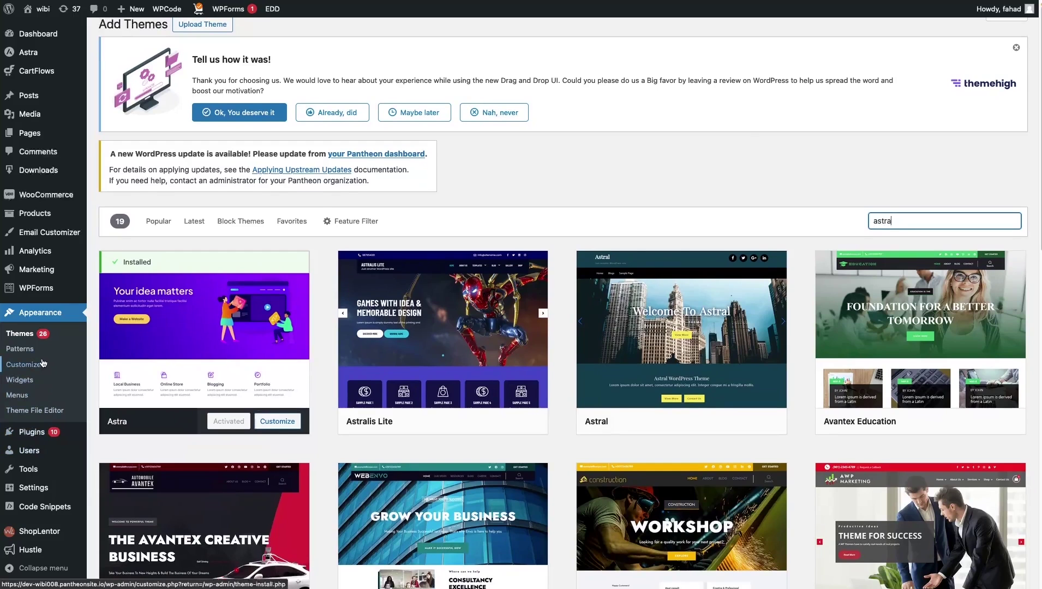
Open the Customizer and bring up the Astra Header Builder panel.
{"action": "left_click", "coordinate": [33, 369]}
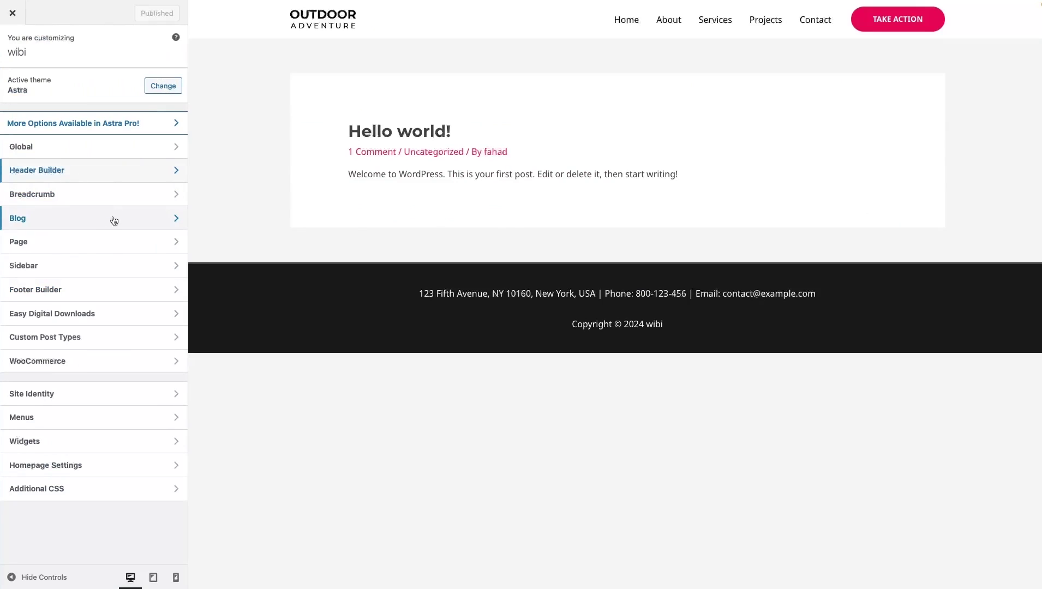
{"action": "left_click", "coordinate": [110, 170]}
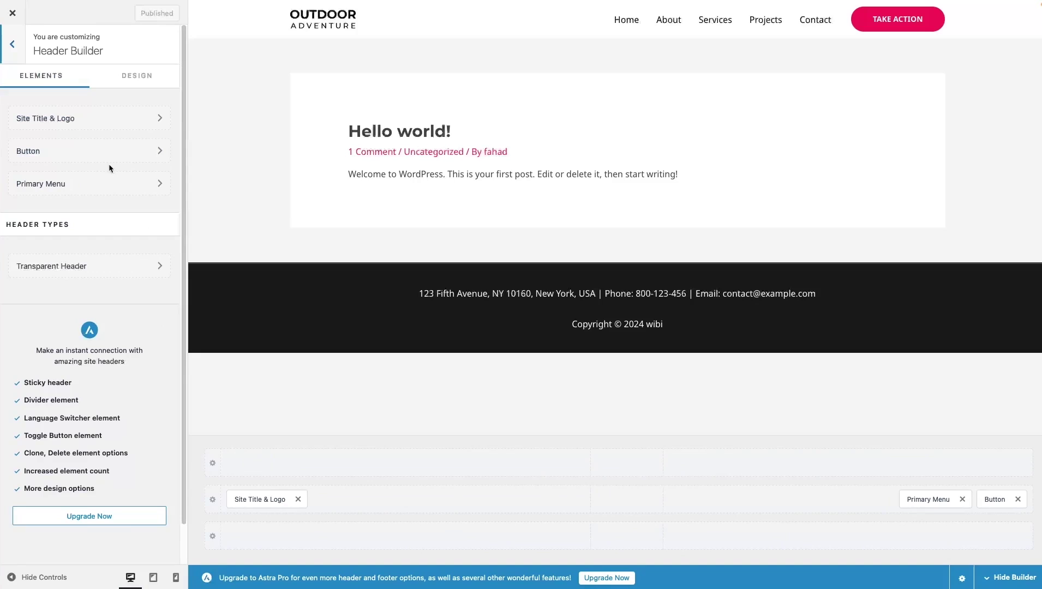
Open the Site Title & Logo settings, leaving the logo unchanged and its width at 120 px.
{"action": "left_click", "coordinate": [89, 129]}
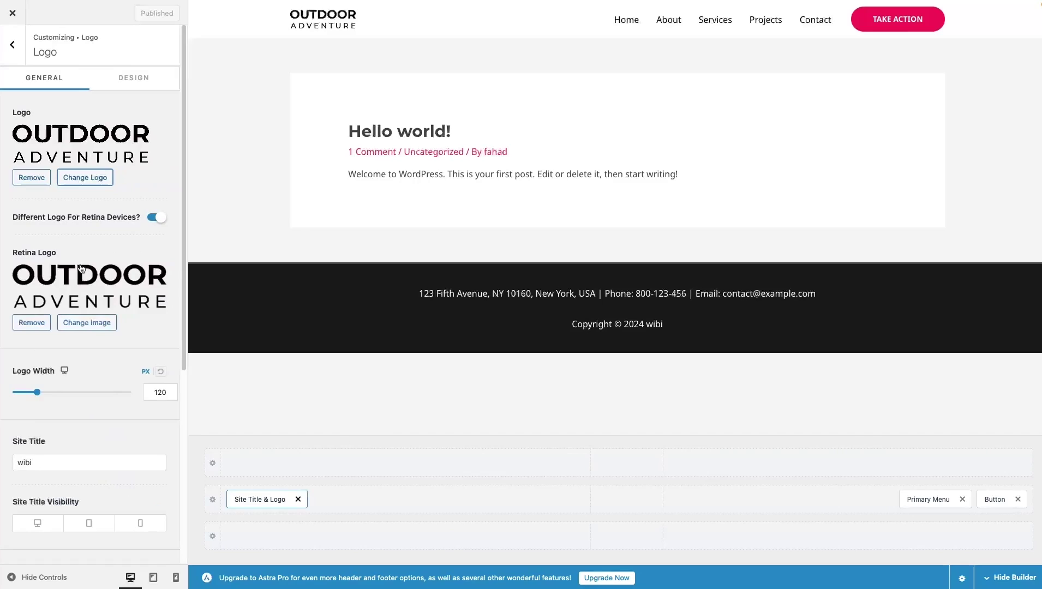
{"action": "left_click", "coordinate": [85, 177]}
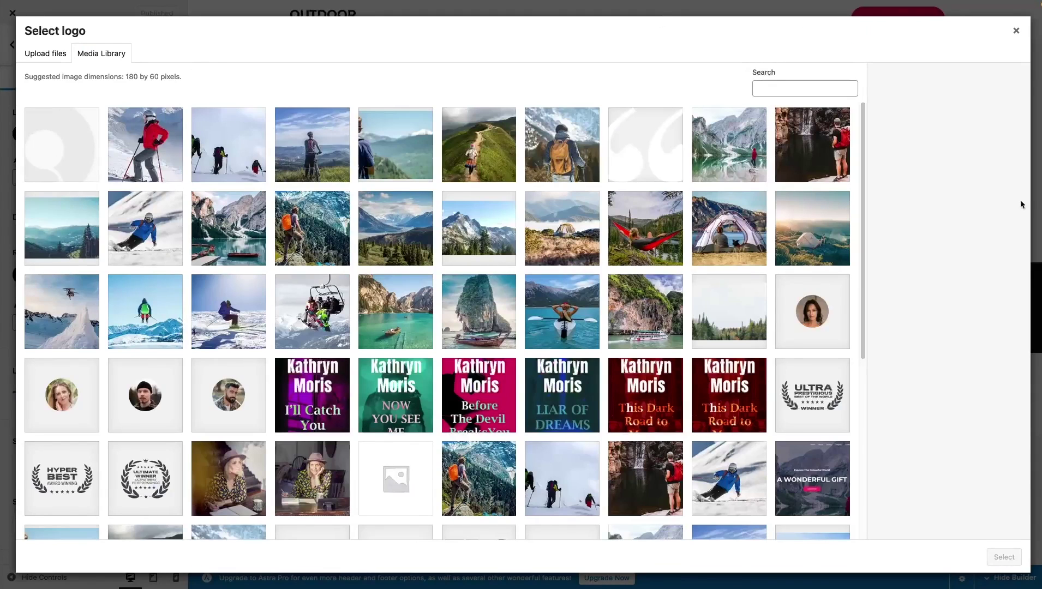
{"action": "left_click", "coordinate": [1015, 31]}
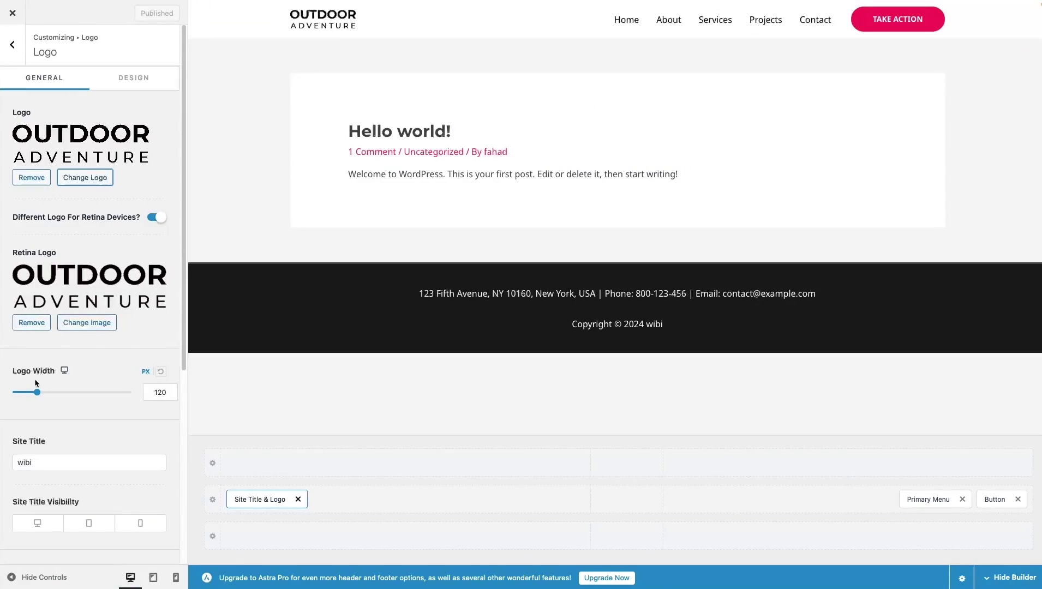
{"action": "mouse_move", "coordinate": [36, 393]}
{"action": "left_mouse_down"}
{"action": "mouse_move", "coordinate": [19, 394]}
{"action": "mouse_move", "coordinate": [36, 395]}
{"action": "left_mouse_up"}
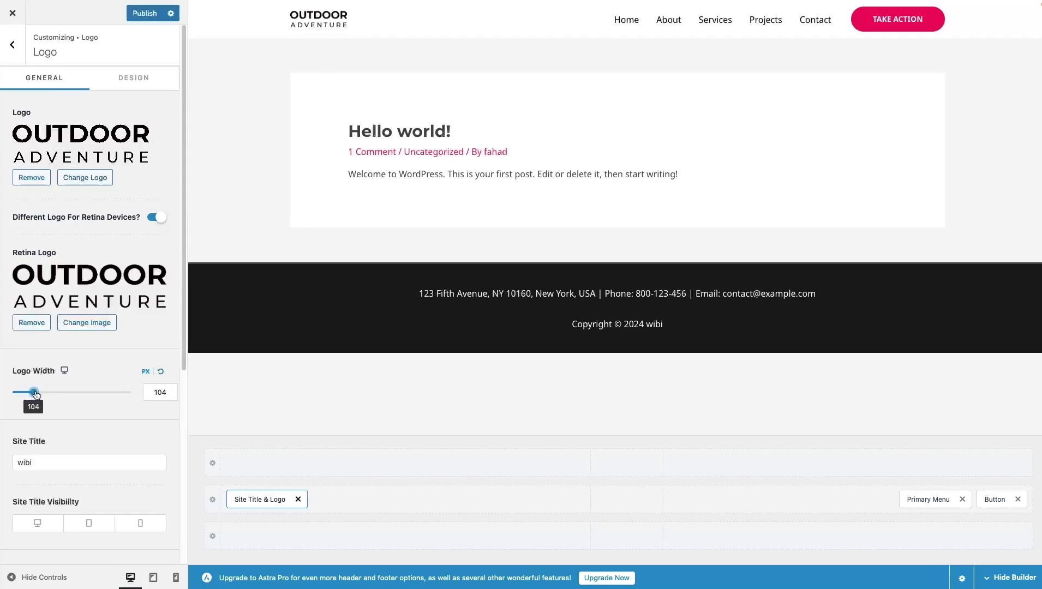
{"action": "left_click", "coordinate": [162, 372]}
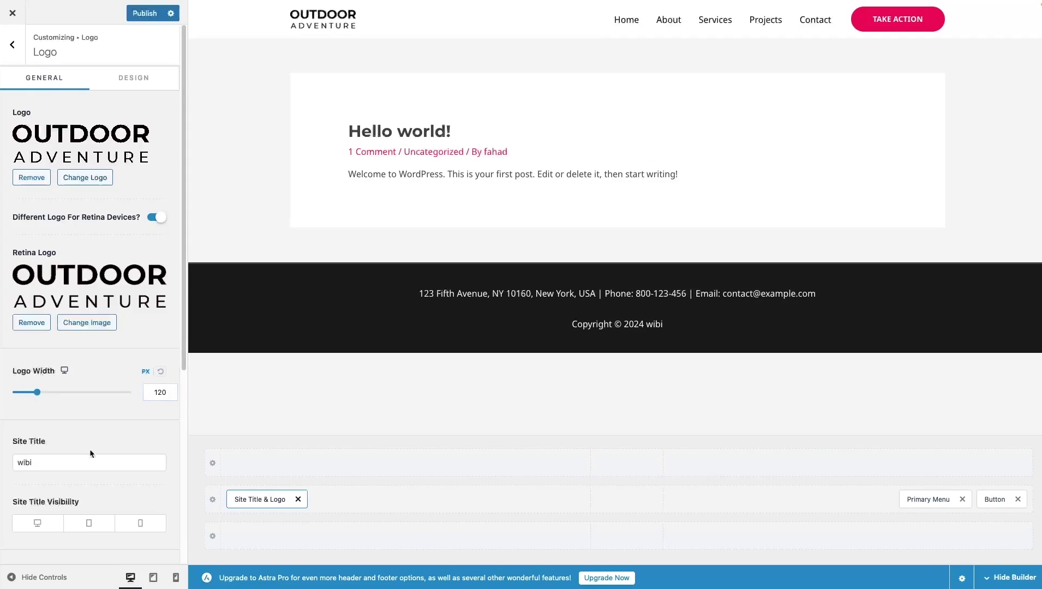
Show the site title 'wibi' in the desktop header.
{"action": "scroll", "coordinate": [87, 454], "scroll_direction": "down", "scroll_amount": 1}
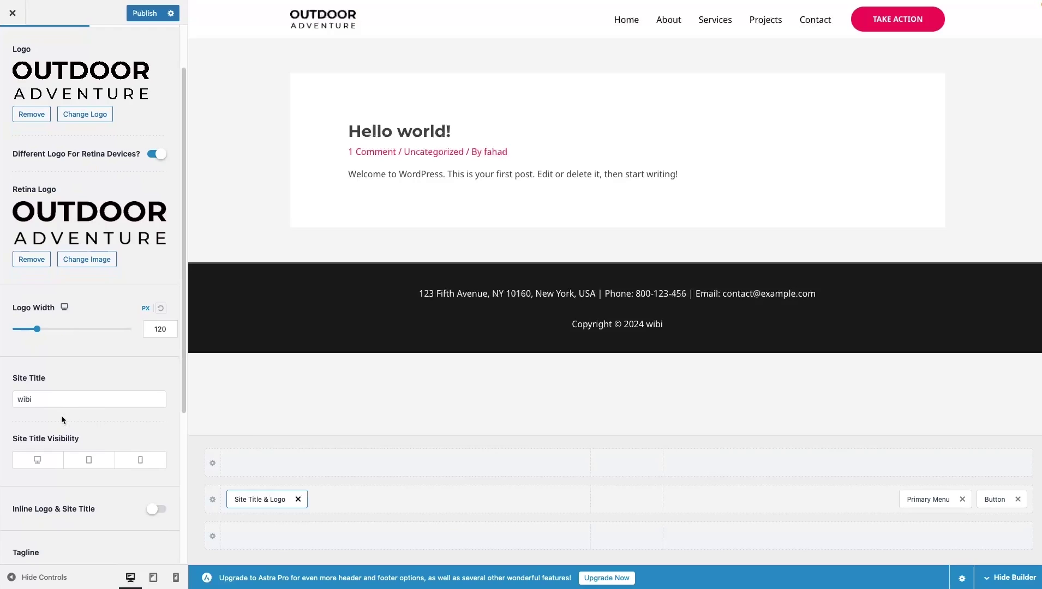
{"action": "scroll", "coordinate": [62, 419], "scroll_direction": "down", "scroll_amount": 1}
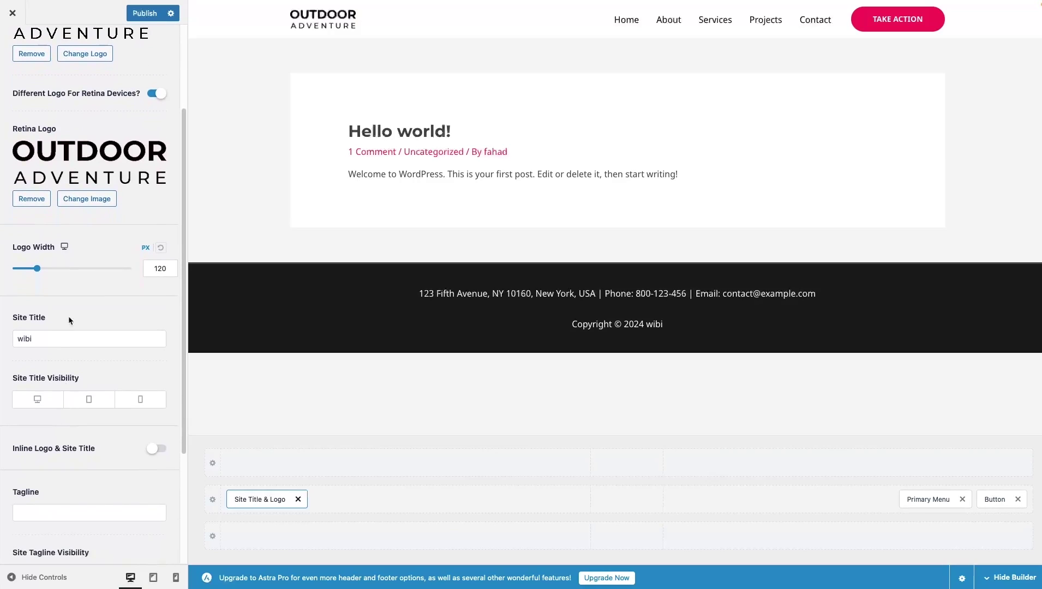
{"action": "left_click", "coordinate": [45, 340]}
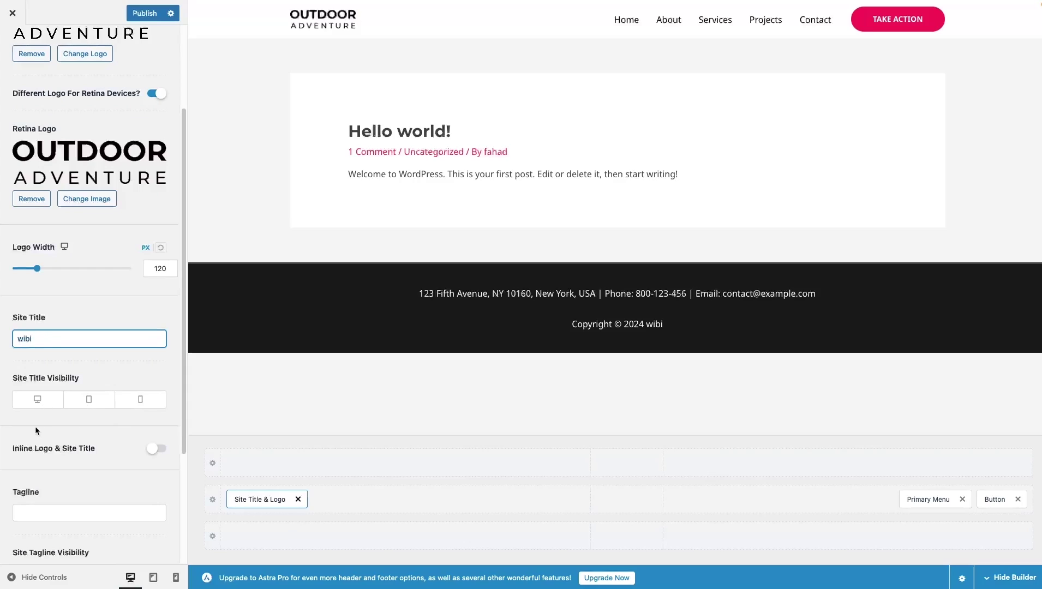
{"action": "left_click", "coordinate": [60, 399]}
Remove the current header logo so the site title shows.
{"action": "left_click", "coordinate": [31, 54]}
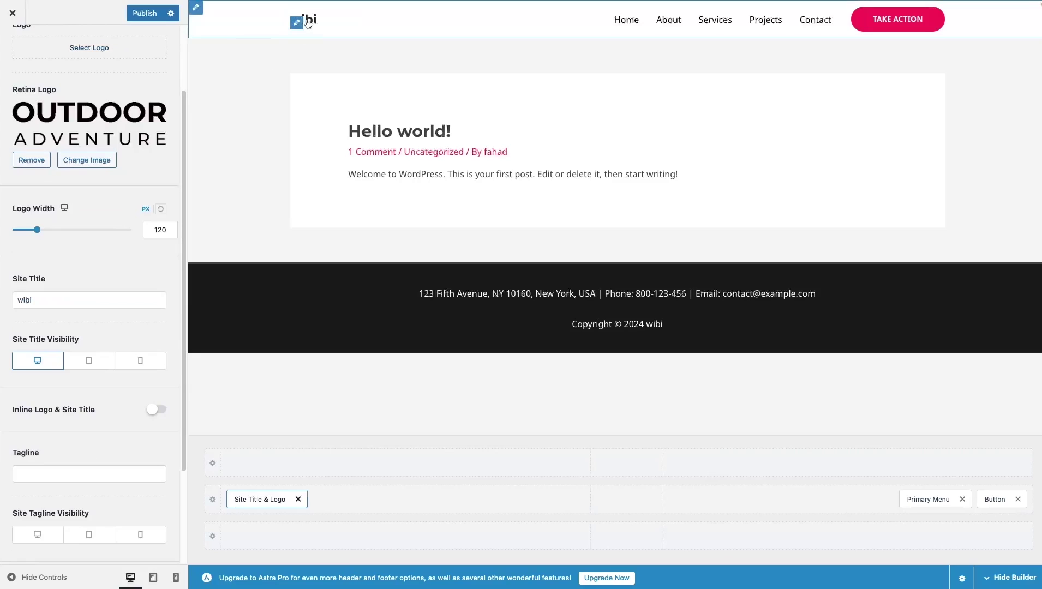
{"action": "left_click", "coordinate": [41, 297]}
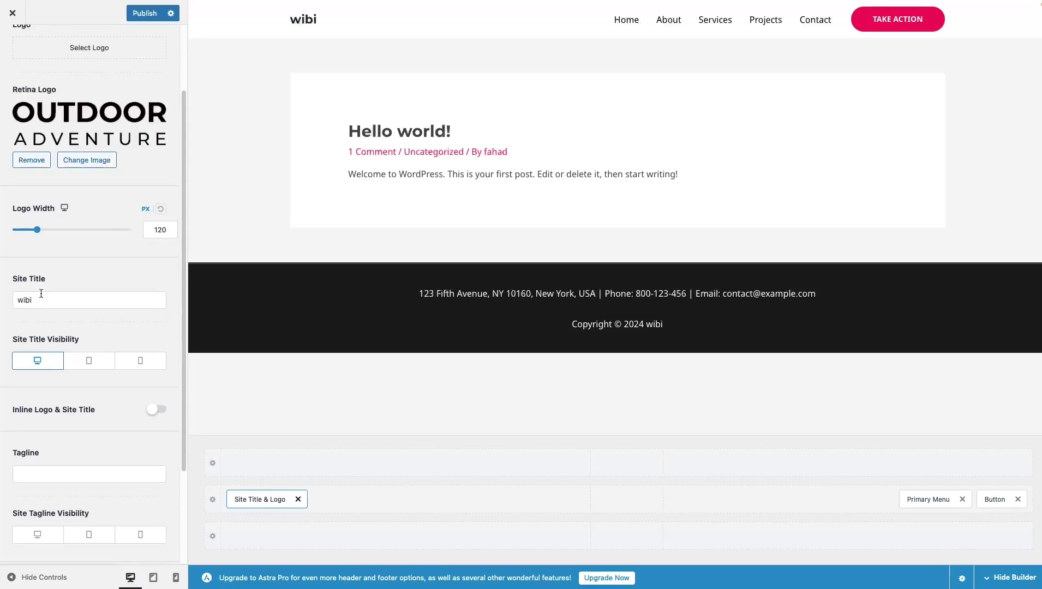
{"action": "scroll", "coordinate": [40, 294], "scroll_direction": "up", "scroll_amount": 3}
Set the OUTDOOR ADVENTURE image as the logo, cropped to the full uncropped image.
{"action": "left_click", "coordinate": [100, 142]}
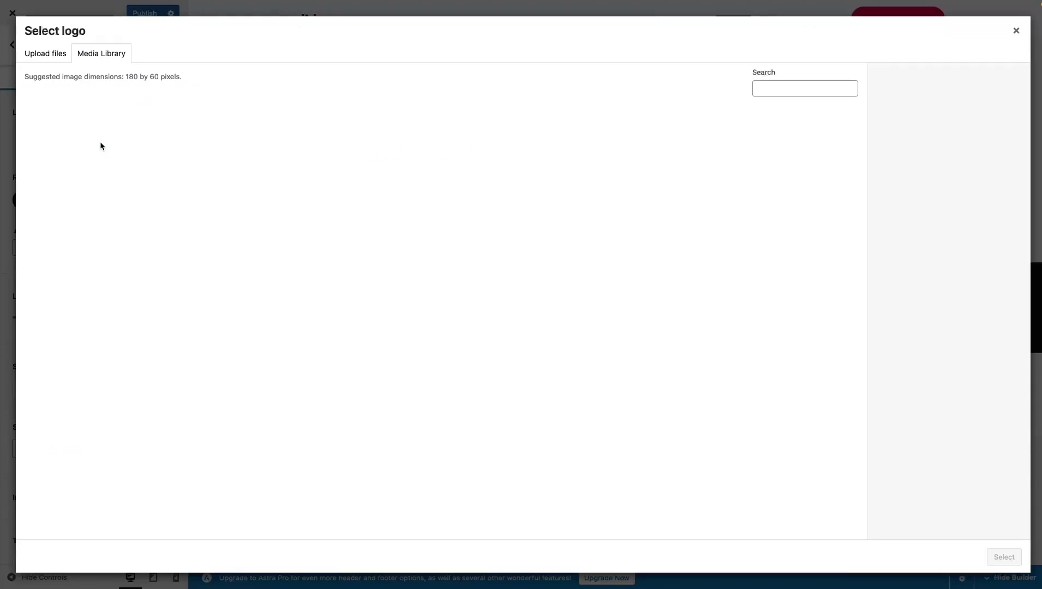
{"action": "scroll", "coordinate": [237, 273], "scroll_direction": "down", "scroll_amount": 5}
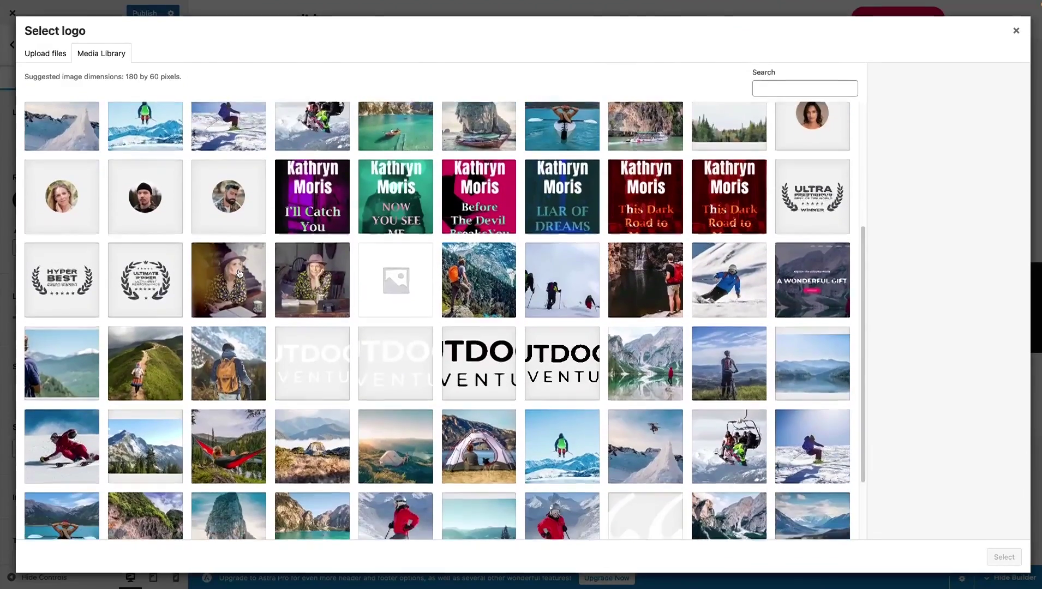
{"action": "left_click", "coordinate": [491, 296]}
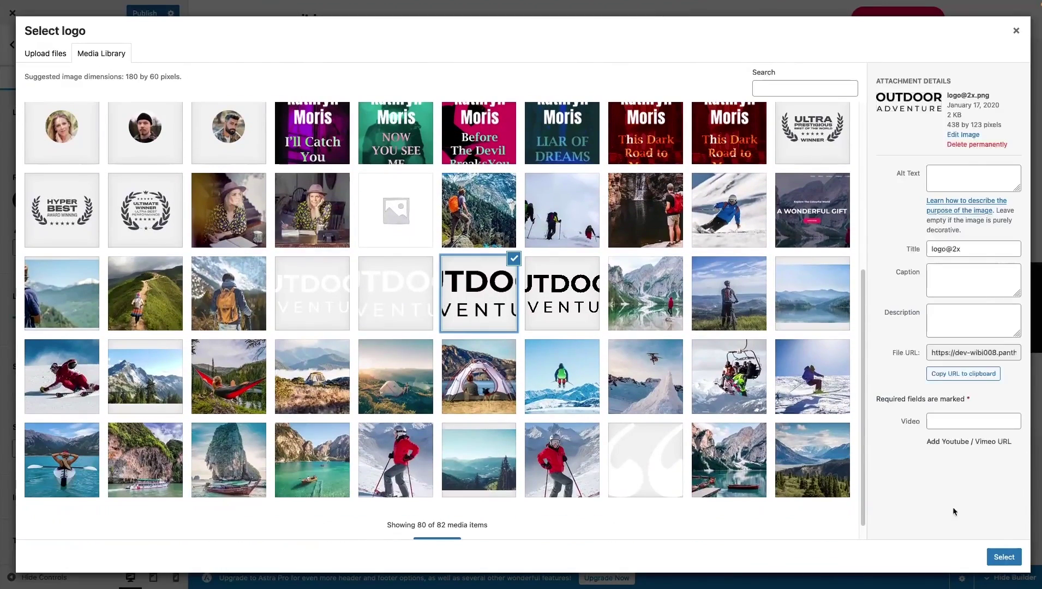
{"action": "left_click", "coordinate": [1004, 557]}
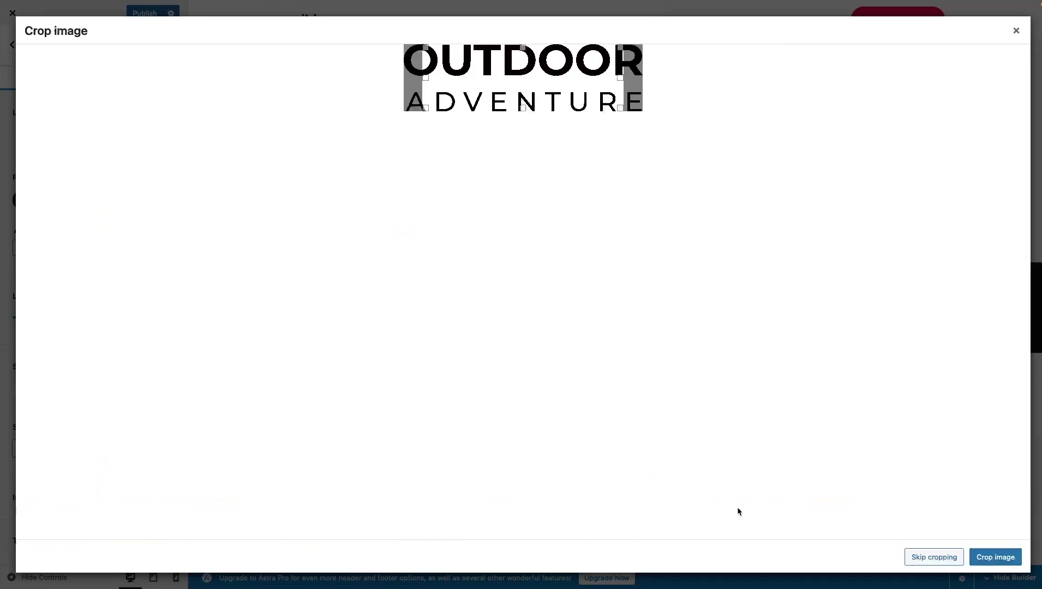
{"action": "left_click_drag", "start_coordinate": [425, 77], "coordinate": [380, 76]}
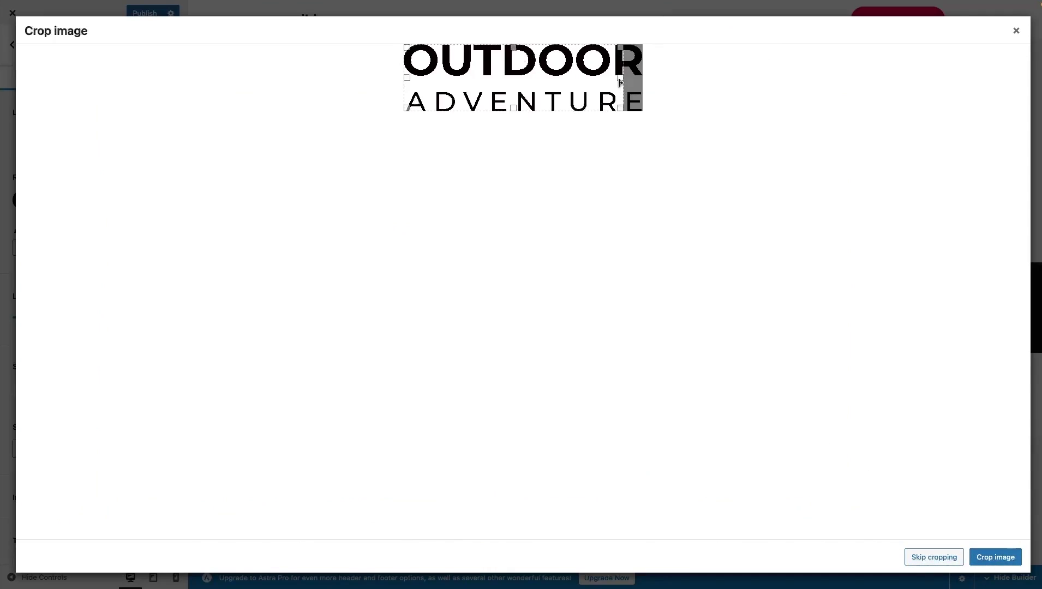
{"action": "left_click_drag", "start_coordinate": [621, 79], "coordinate": [646, 79]}
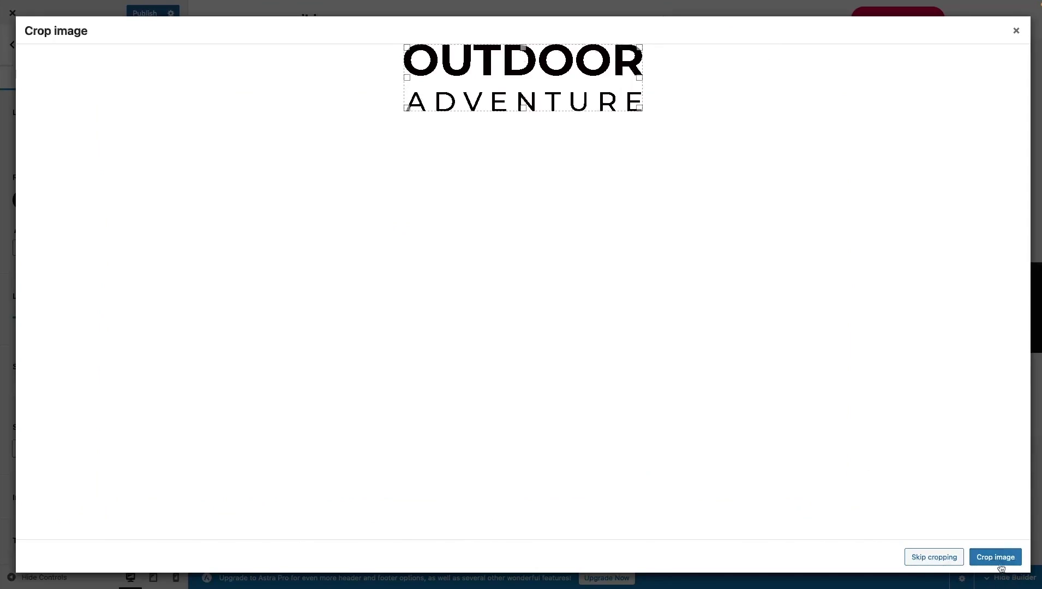
{"action": "left_click", "coordinate": [998, 563]}
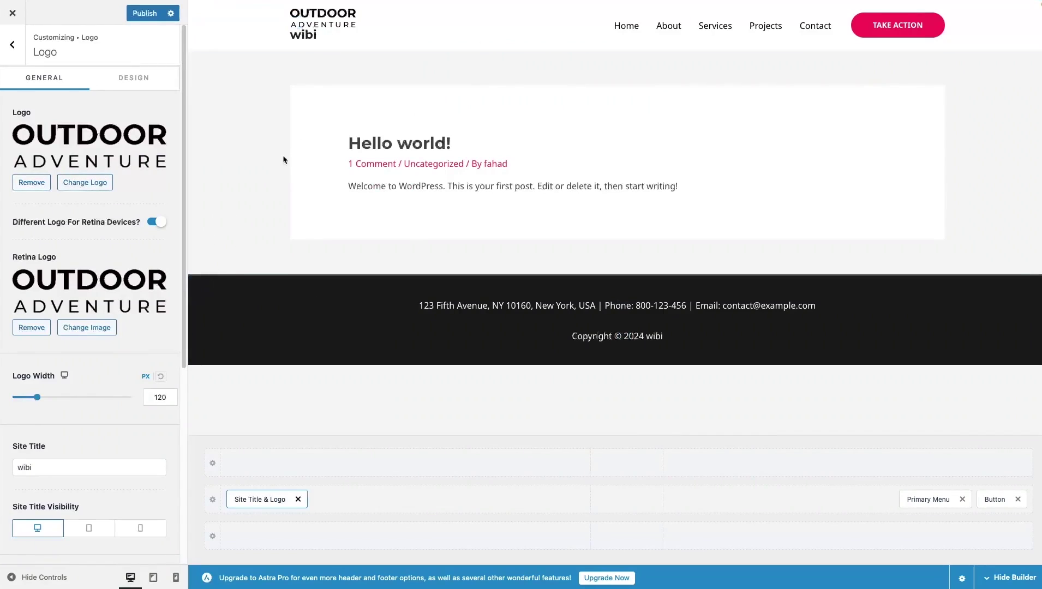
Turn off Inline Logo & Site Title and hide the 'wibi' title on desktop.
{"action": "scroll", "coordinate": [122, 244], "scroll_direction": "down", "scroll_amount": 2}
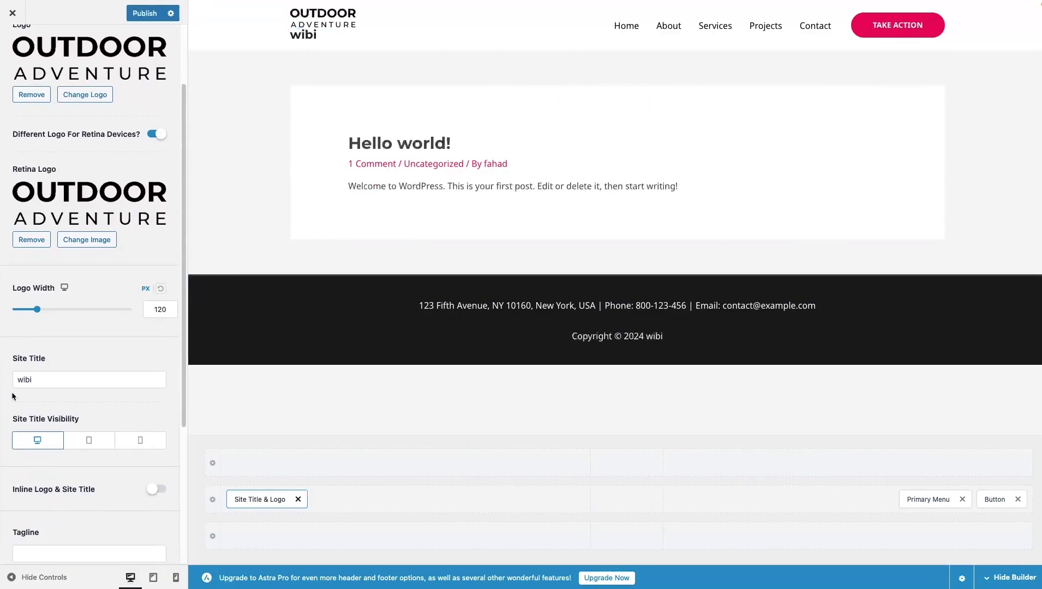
{"action": "left_click", "coordinate": [36, 441]}
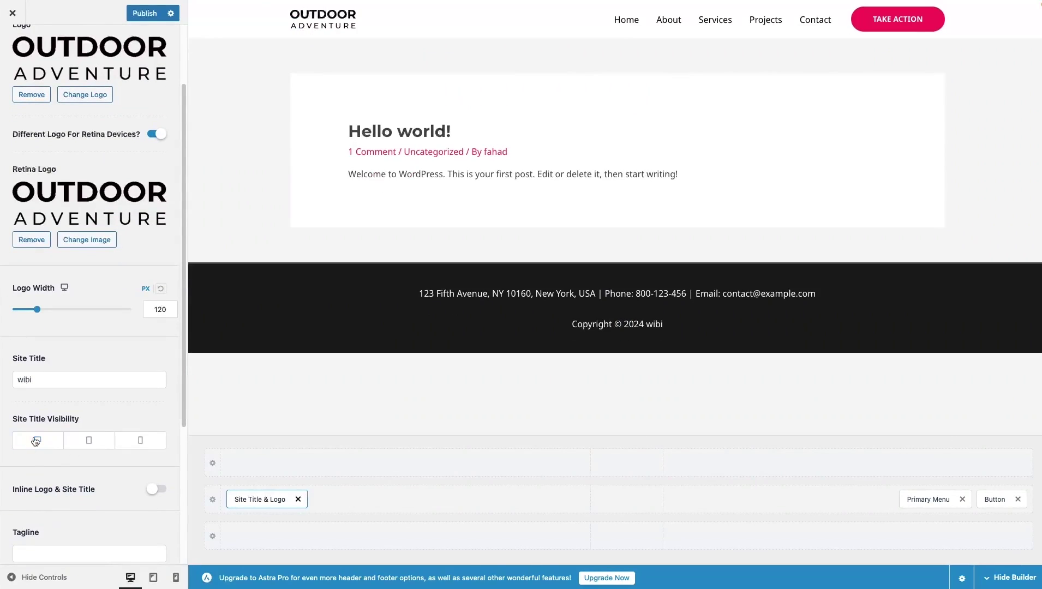
{"action": "scroll", "coordinate": [32, 450], "scroll_direction": "down", "scroll_amount": 1}
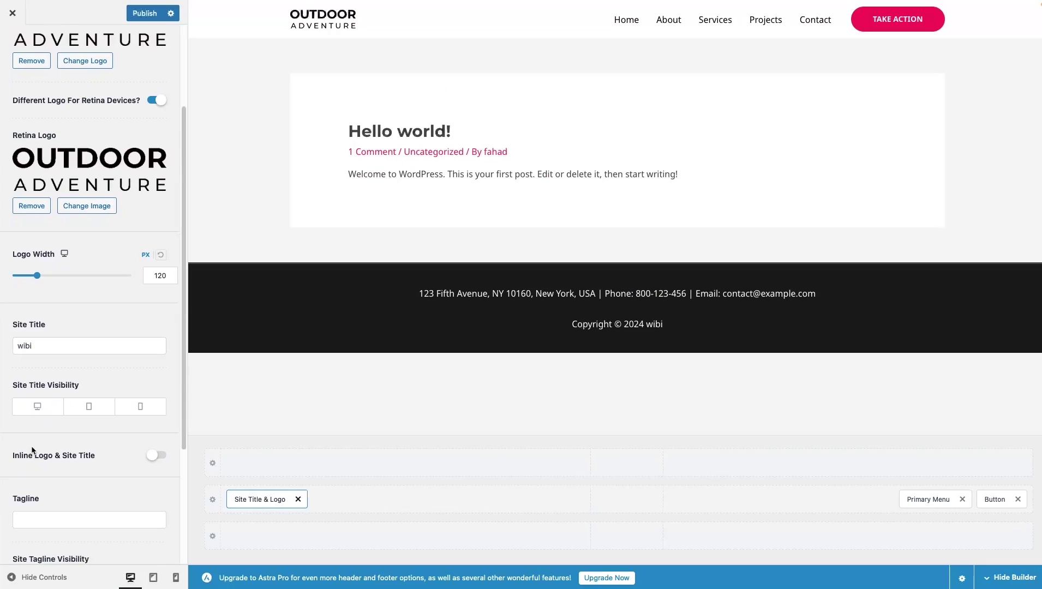
{"action": "left_click", "coordinate": [41, 406]}
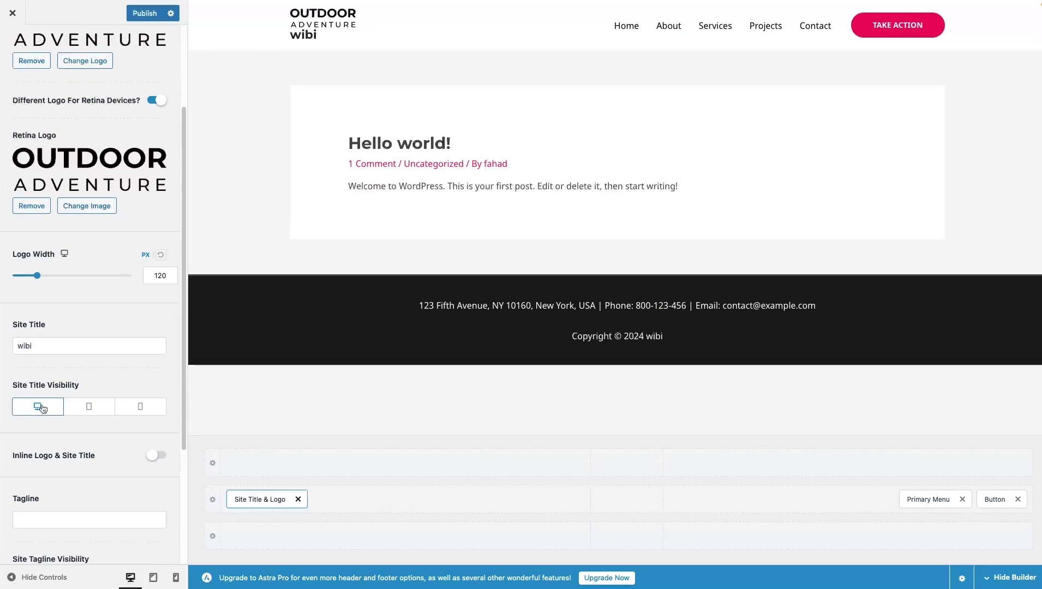
{"action": "left_click", "coordinate": [42, 410]}
{"action": "scroll", "coordinate": [81, 400], "scroll_direction": "down", "scroll_amount": 2}
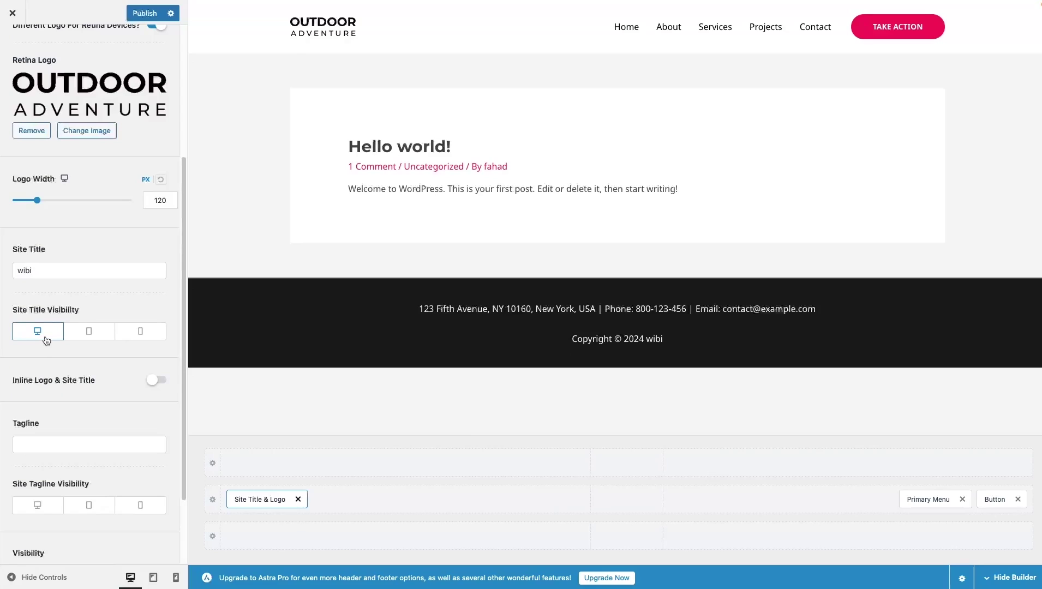
{"action": "left_click", "coordinate": [152, 384]}
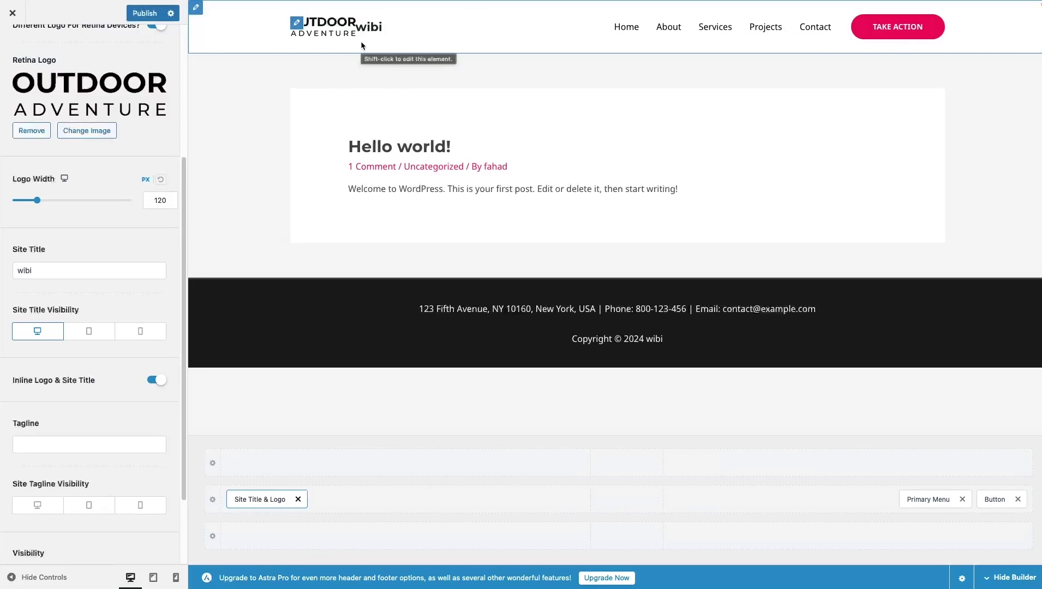
{"action": "left_click", "coordinate": [158, 380]}
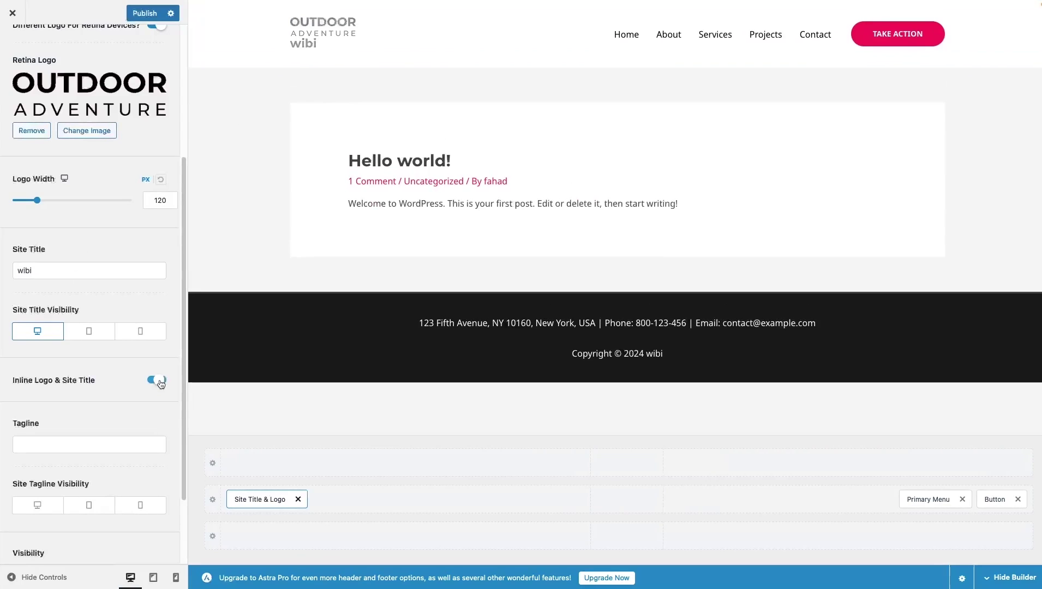
{"action": "left_click", "coordinate": [39, 330]}
{"action": "scroll", "coordinate": [68, 379], "scroll_direction": "down", "scroll_amount": 3}
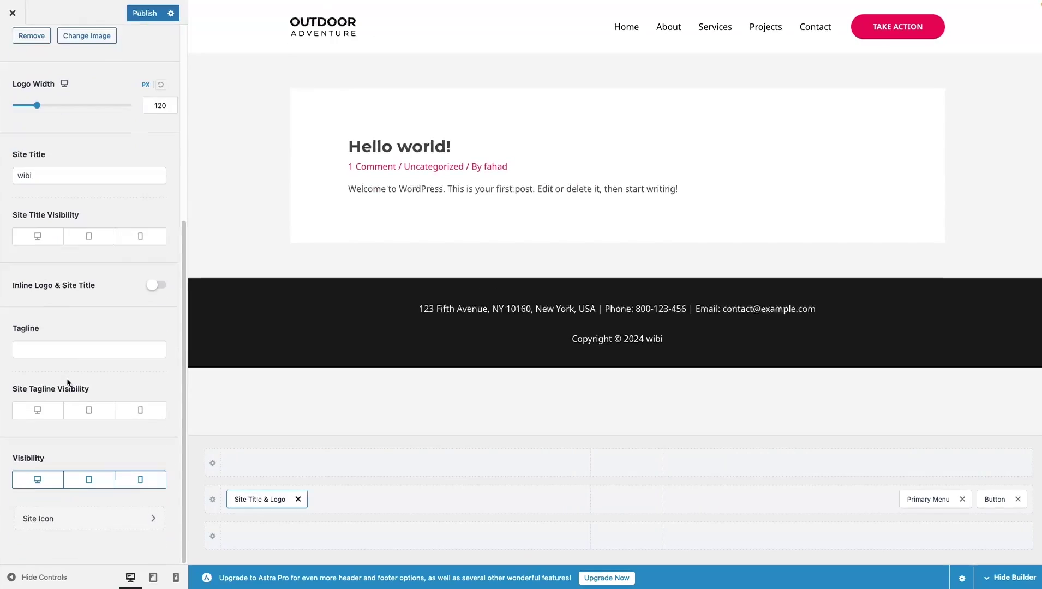
Keep the logo visible on desktop, review its Design settings, and go back to header elements.
{"action": "left_click", "coordinate": [43, 353]}
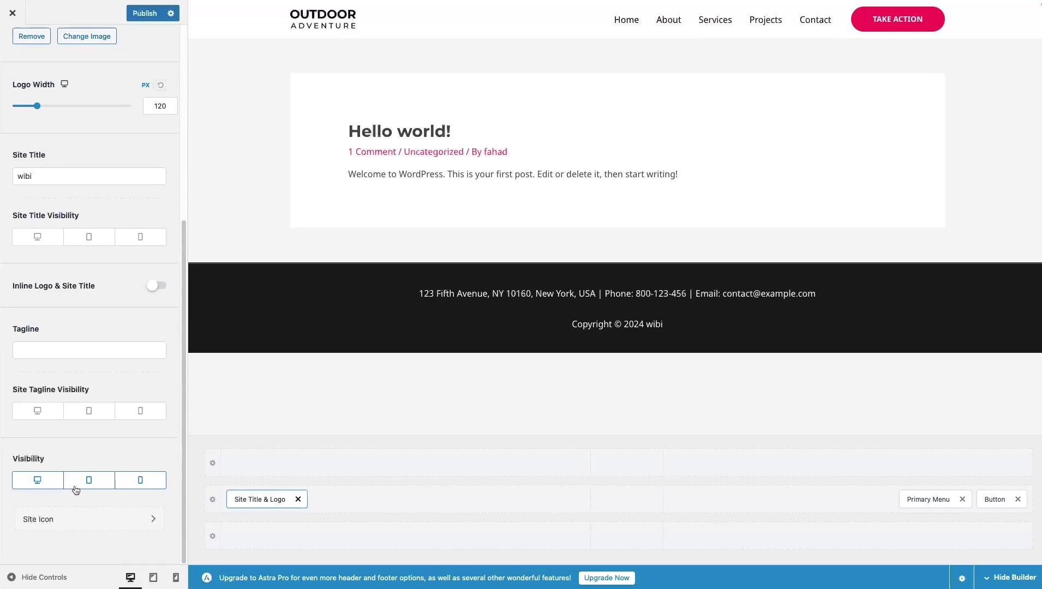
{"action": "left_click", "coordinate": [33, 481]}
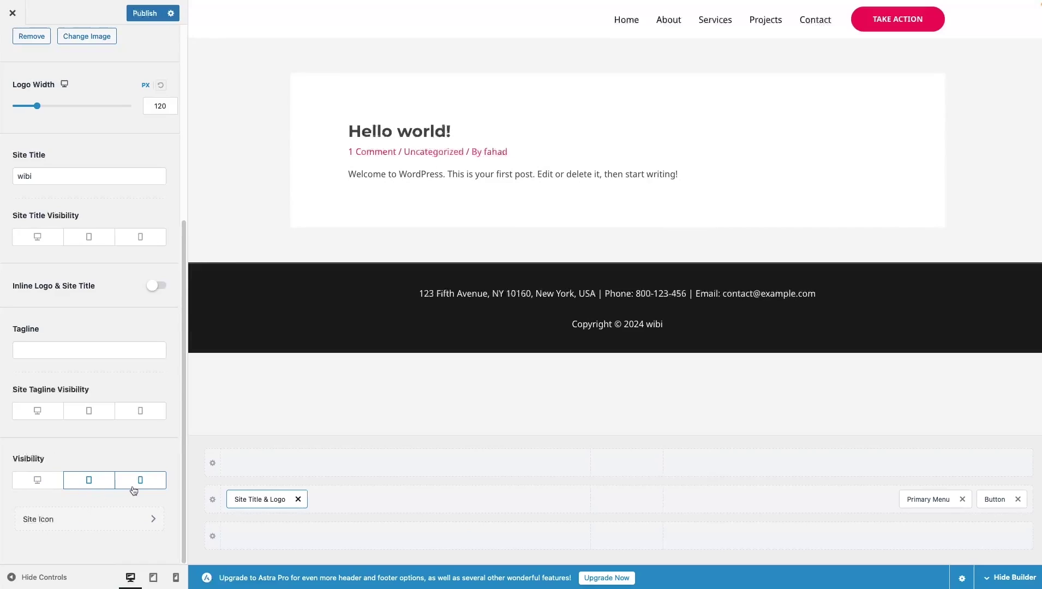
{"action": "left_click", "coordinate": [38, 481]}
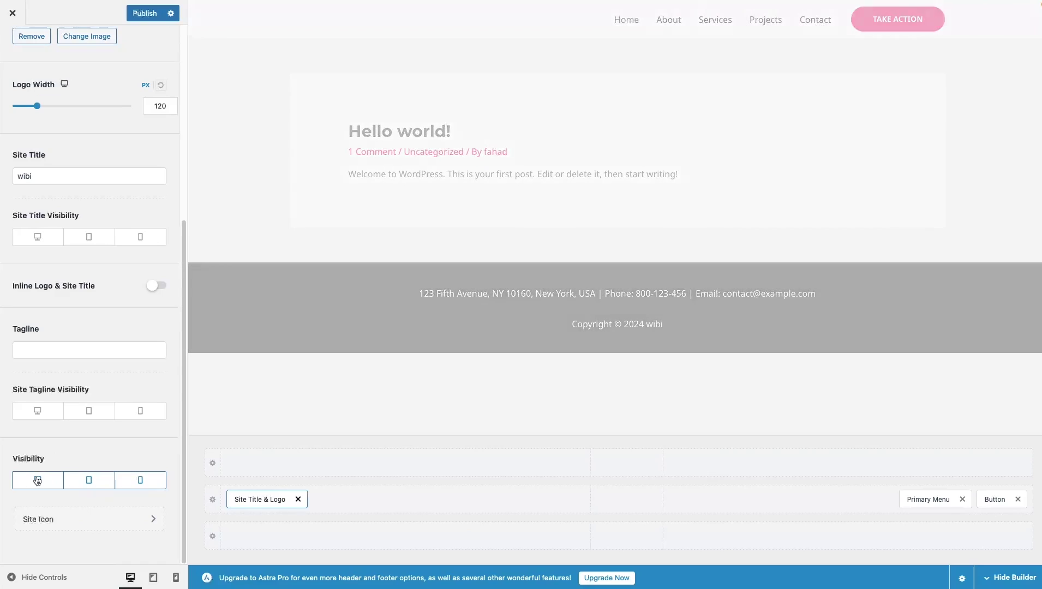
{"action": "scroll", "coordinate": [81, 216], "scroll_direction": "up", "scroll_amount": 5}
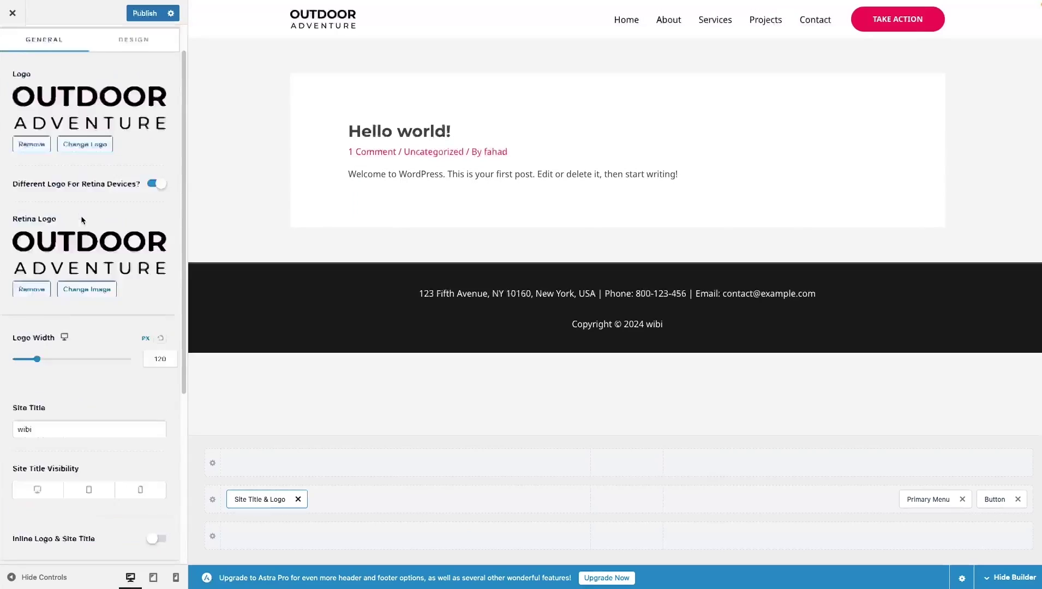
{"action": "left_click", "coordinate": [134, 79]}
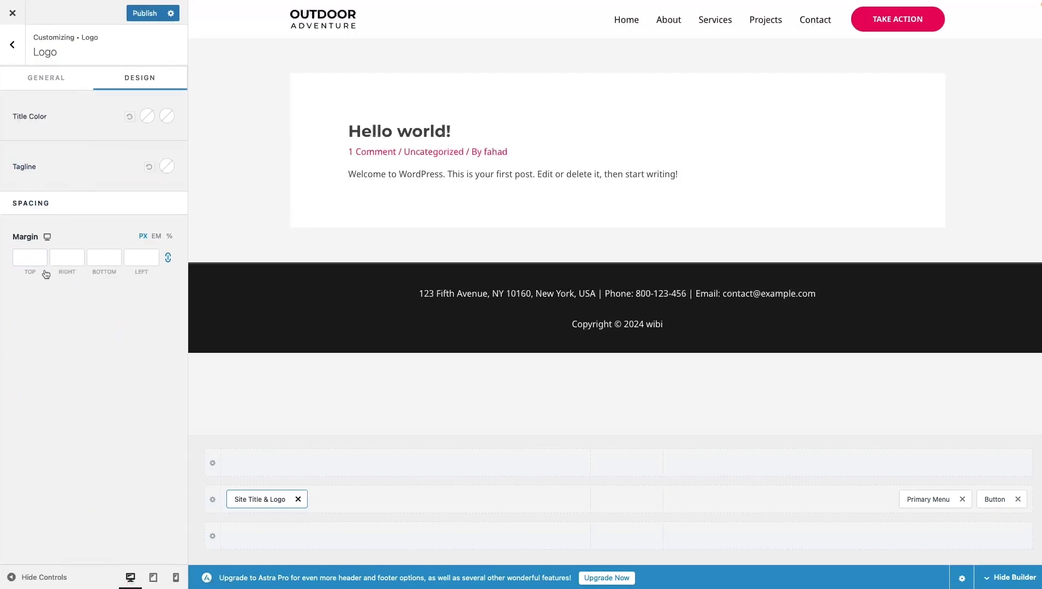
{"action": "left_click", "coordinate": [12, 44]}
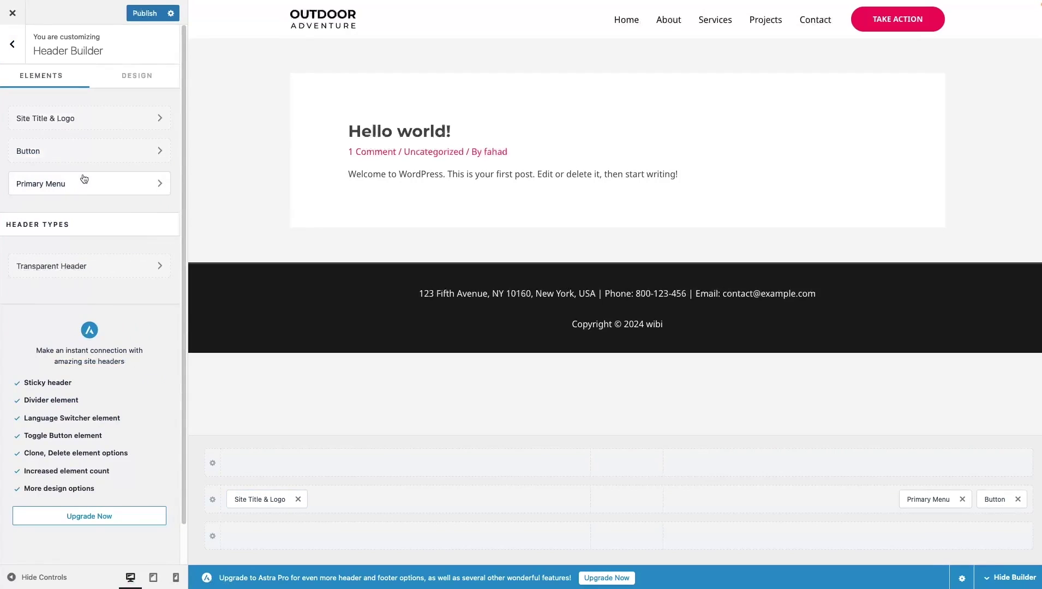
Change the header button label from 'Take Action' to 'Call: 000-000-000'.
{"action": "left_click", "coordinate": [69, 157]}
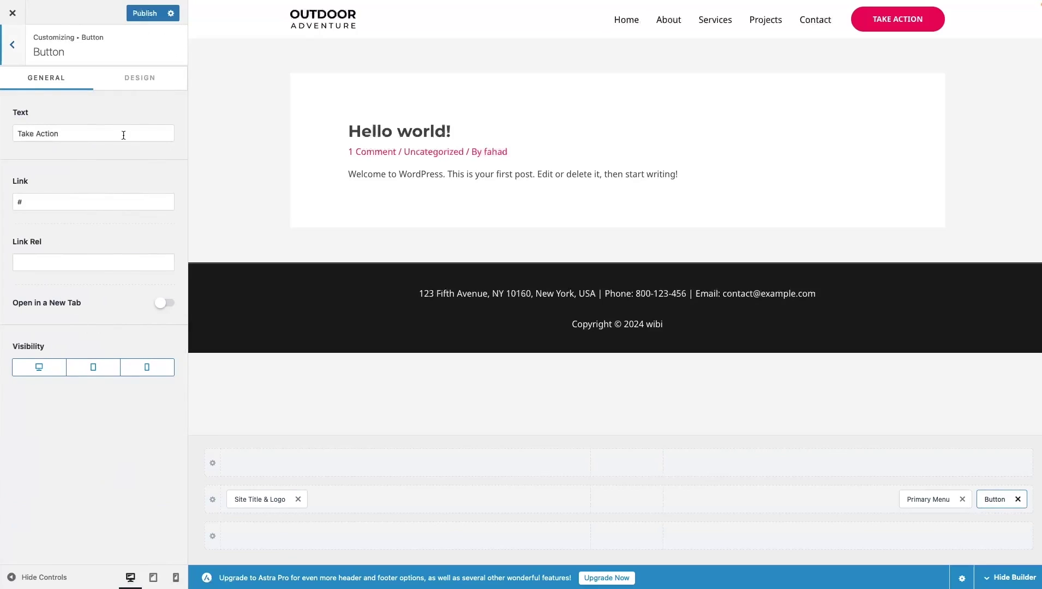
{"action": "double_click", "coordinate": [72, 135]}
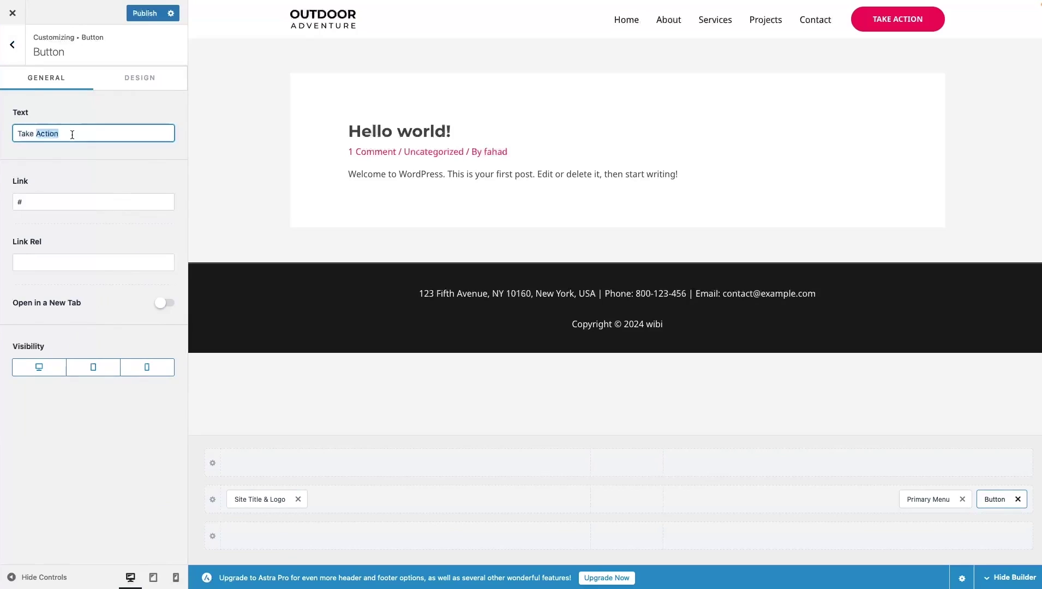
{"action": "key", "text": "BackSpace"}
{"action": "key", "text": "BackSpace"}
{"action": "key", "text": "BackSpace"}
{"action": "key", "text": "BackSpace"}
{"action": "key", "text": "BackSpace"}
{"action": "key", "text": "BackSpace"}
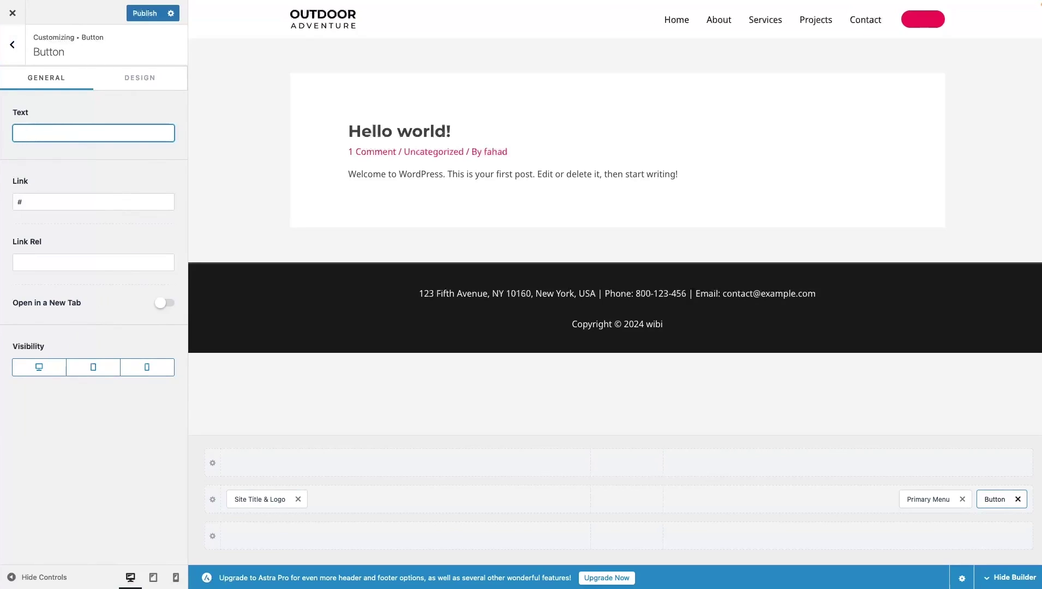
{"action": "type", "text": "Call me"}
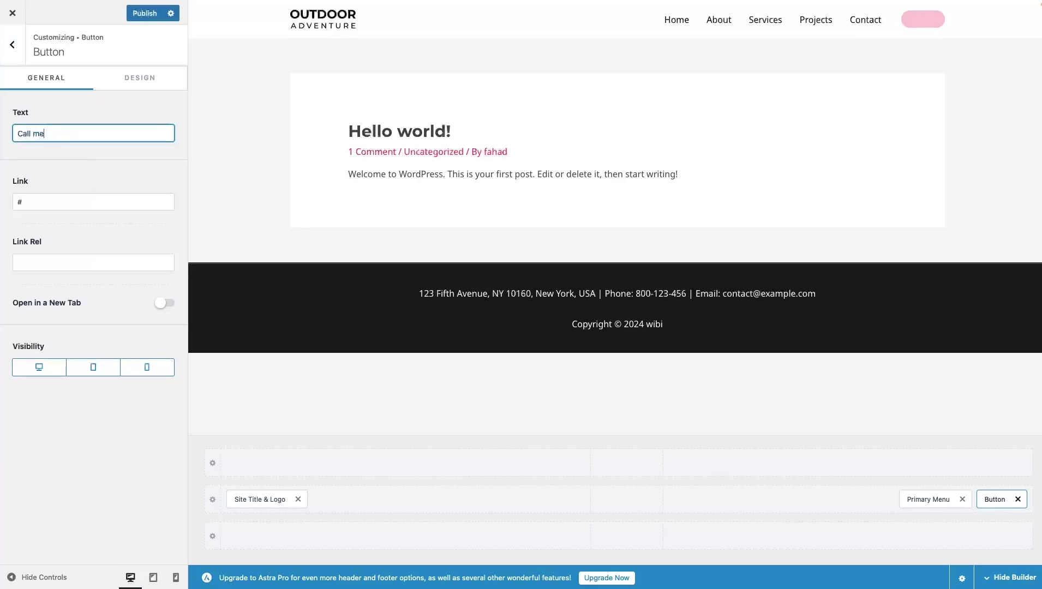
{"action": "key", "text": "BackSpace"}
{"action": "key", "text": "BackSpace"}
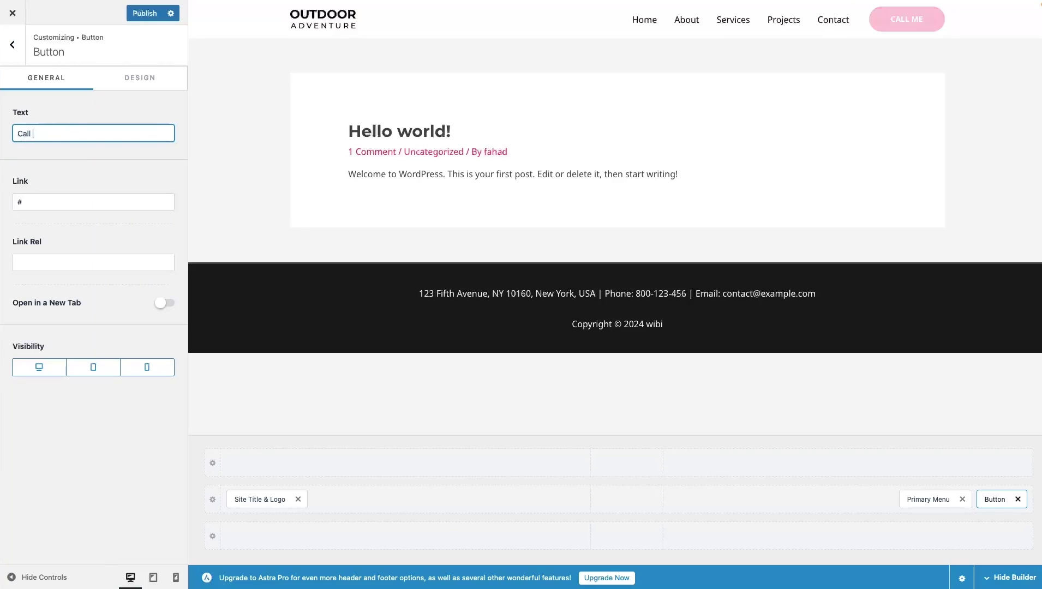
{"action": "type", "text": ": 000-000-000"}
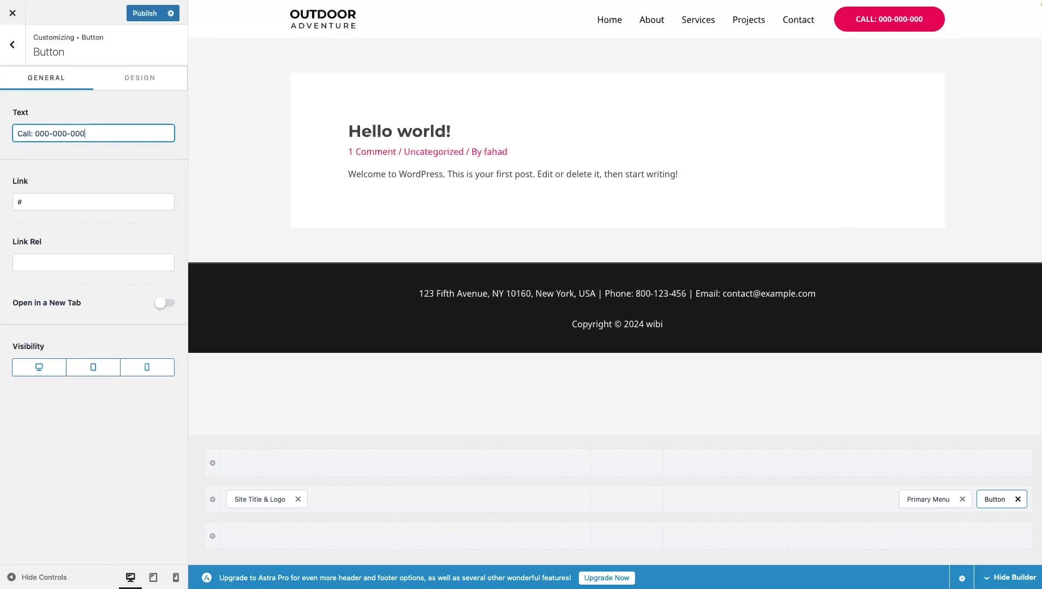
Review the button's link target, rel value and design padding of 16, 40, 16, 40 px.
{"action": "left_click", "coordinate": [76, 201]}
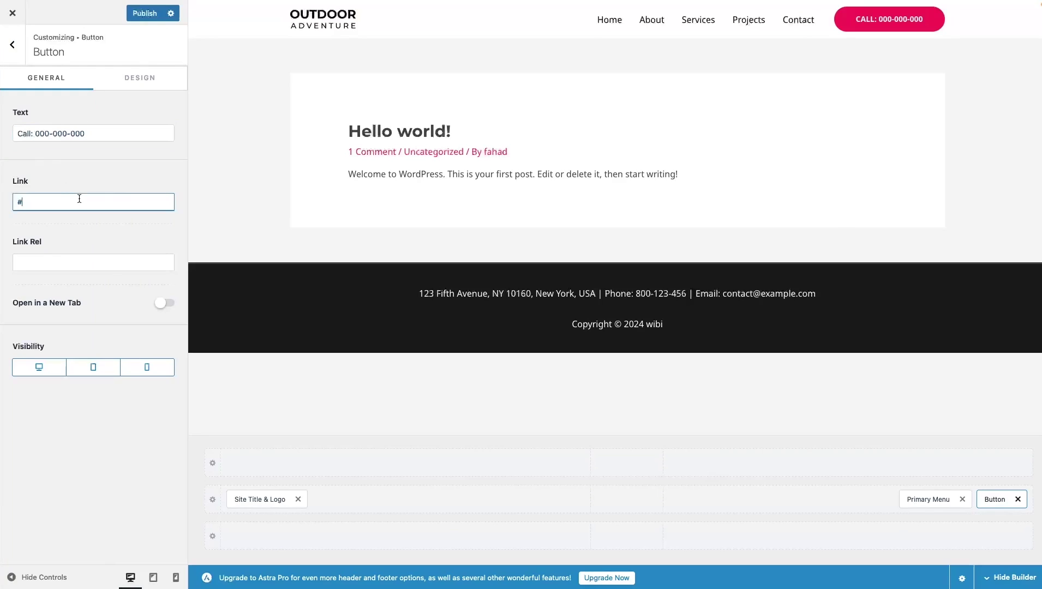
{"action": "left_click", "coordinate": [42, 255]}
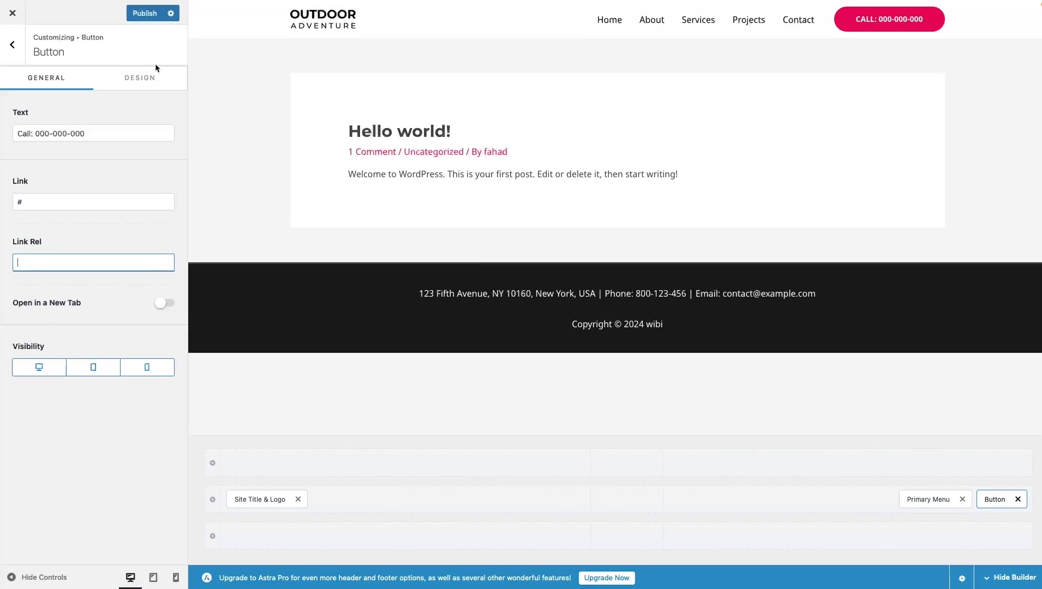
{"action": "left_click", "coordinate": [147, 77]}
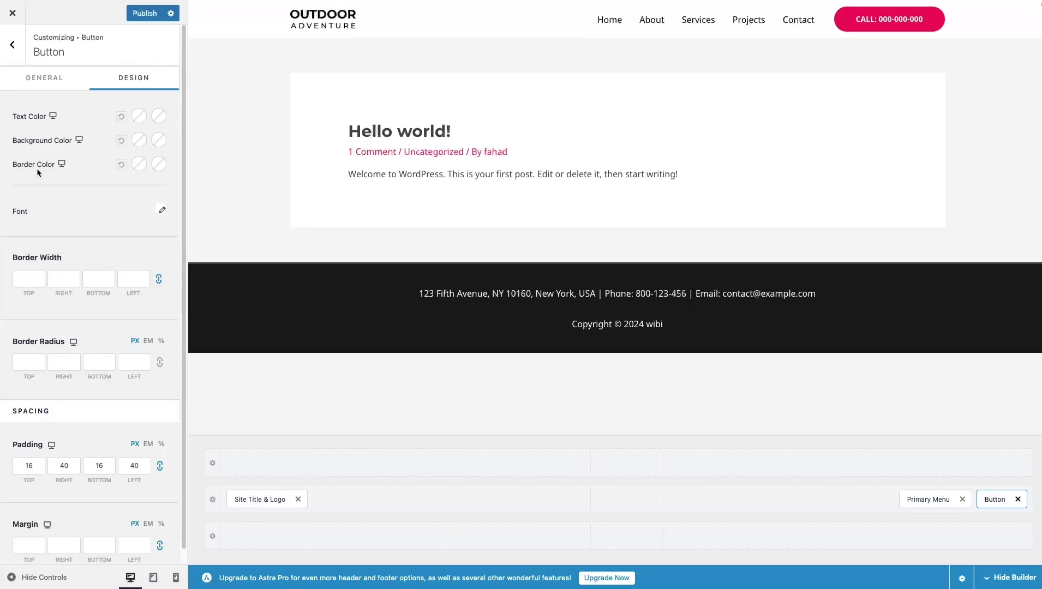
{"action": "scroll", "coordinate": [65, 212], "scroll_direction": "down", "scroll_amount": 1}
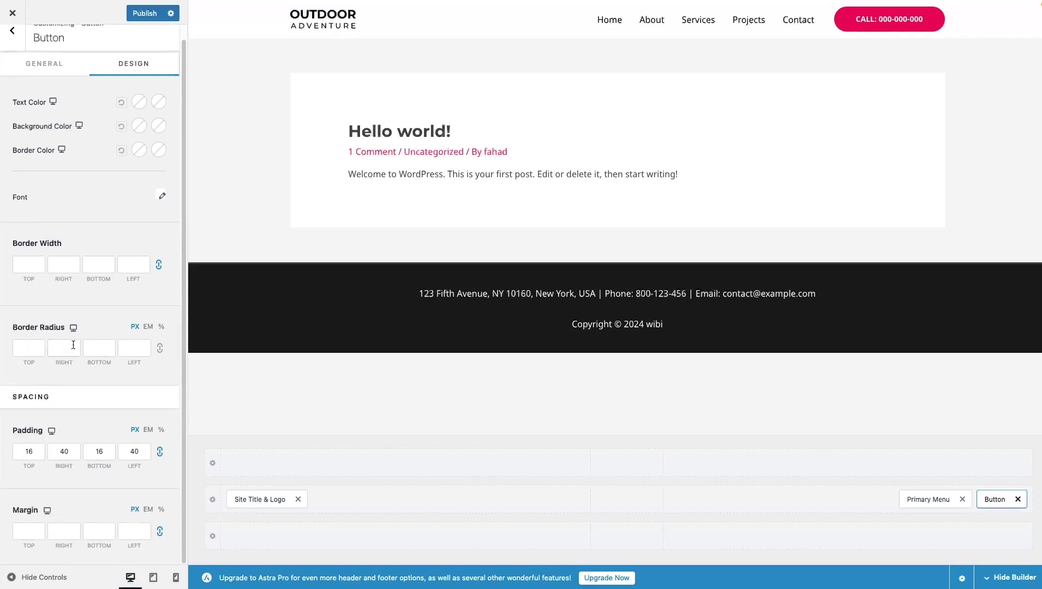
{"action": "scroll", "coordinate": [32, 99], "scroll_direction": "up", "scroll_amount": 1}
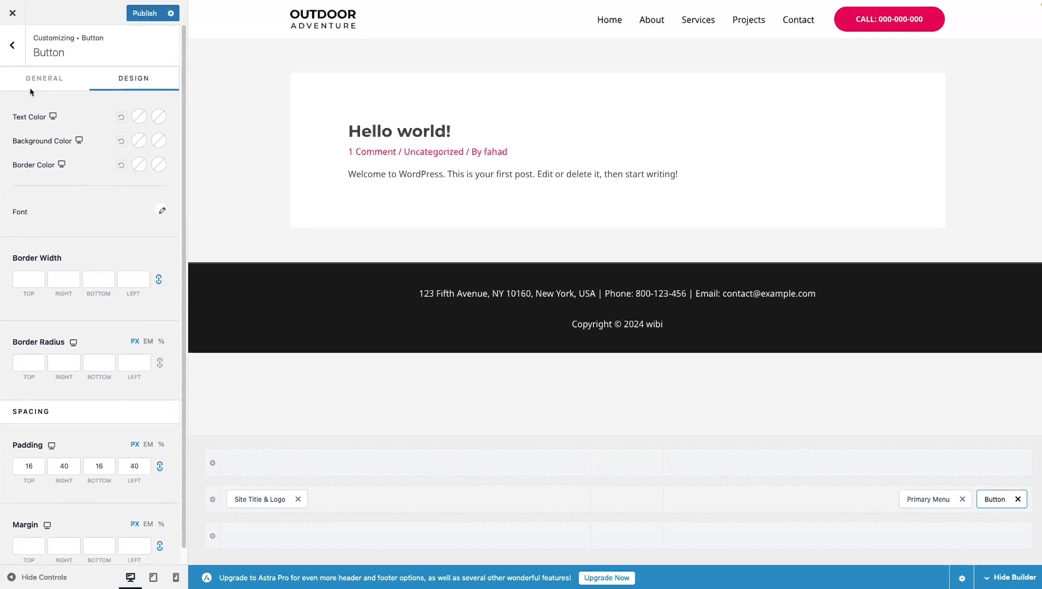
{"action": "left_click", "coordinate": [12, 43]}
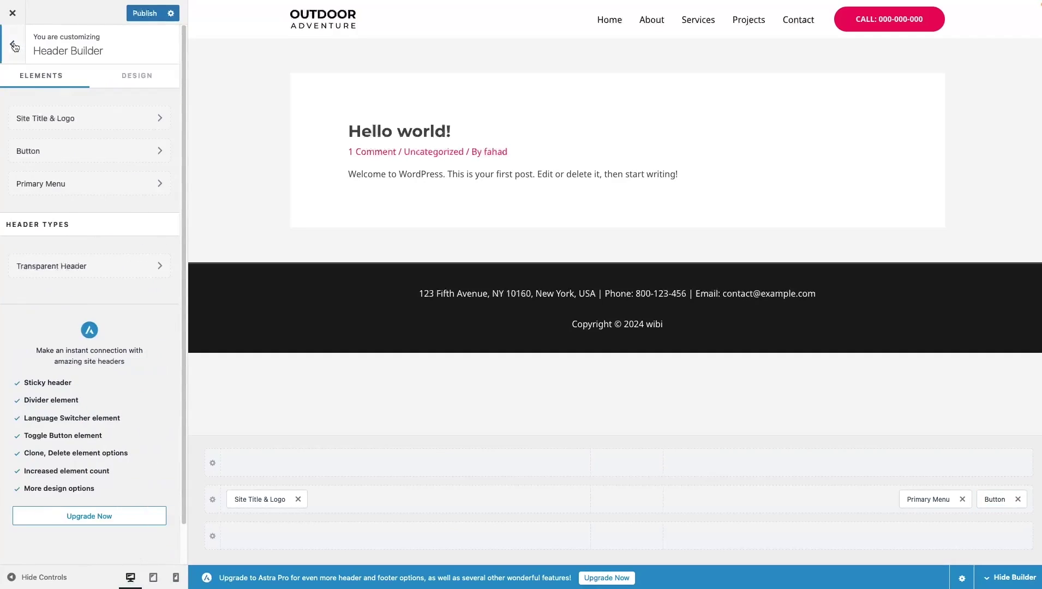
Browse the Primary Menu's design options, then open the menu locations overview.
{"action": "left_click", "coordinate": [69, 182]}
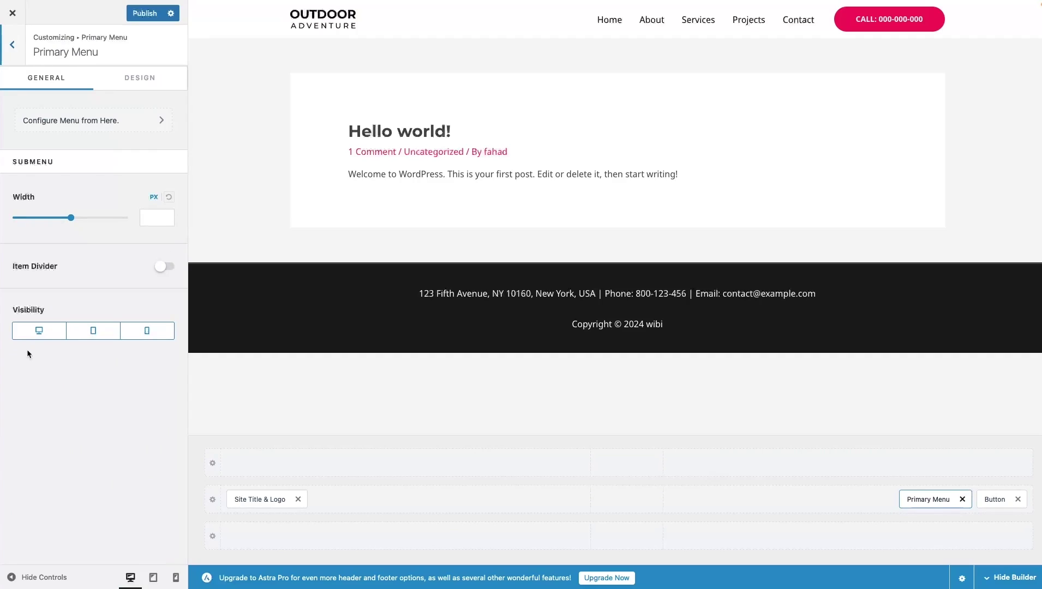
{"action": "left_click", "coordinate": [140, 88]}
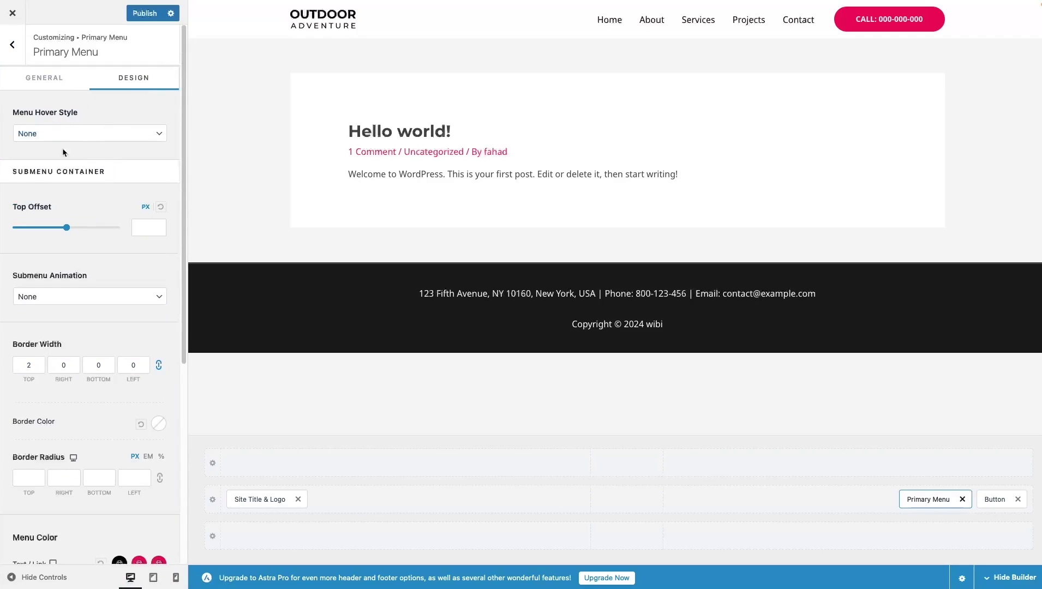
{"action": "scroll", "coordinate": [15, 214], "scroll_direction": "down", "scroll_amount": 1}
{"action": "scroll", "coordinate": [14, 214], "scroll_direction": "down", "scroll_amount": 3}
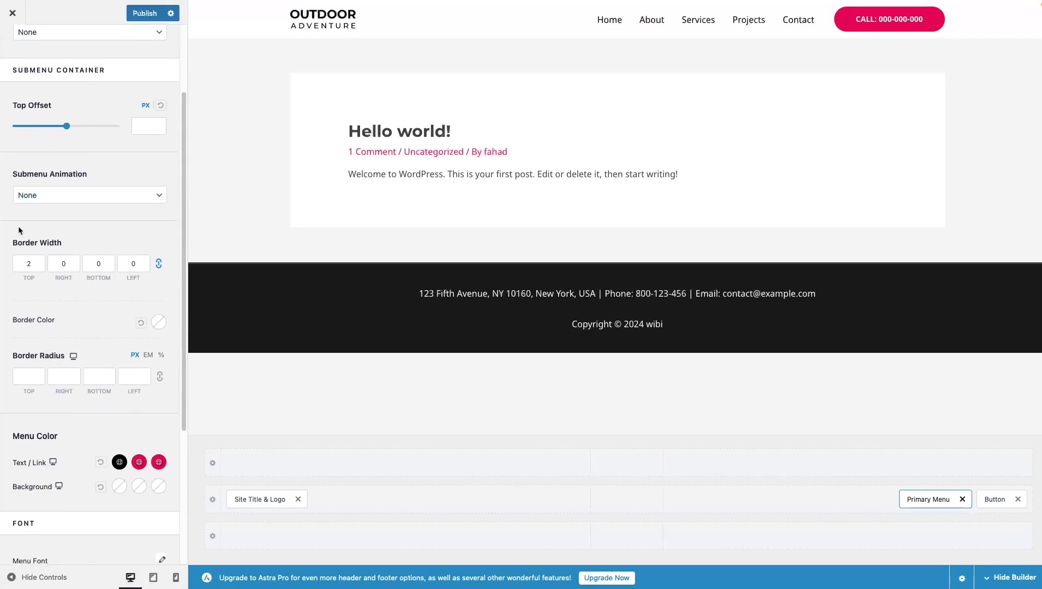
{"action": "scroll", "coordinate": [30, 434], "scroll_direction": "down", "scroll_amount": 3}
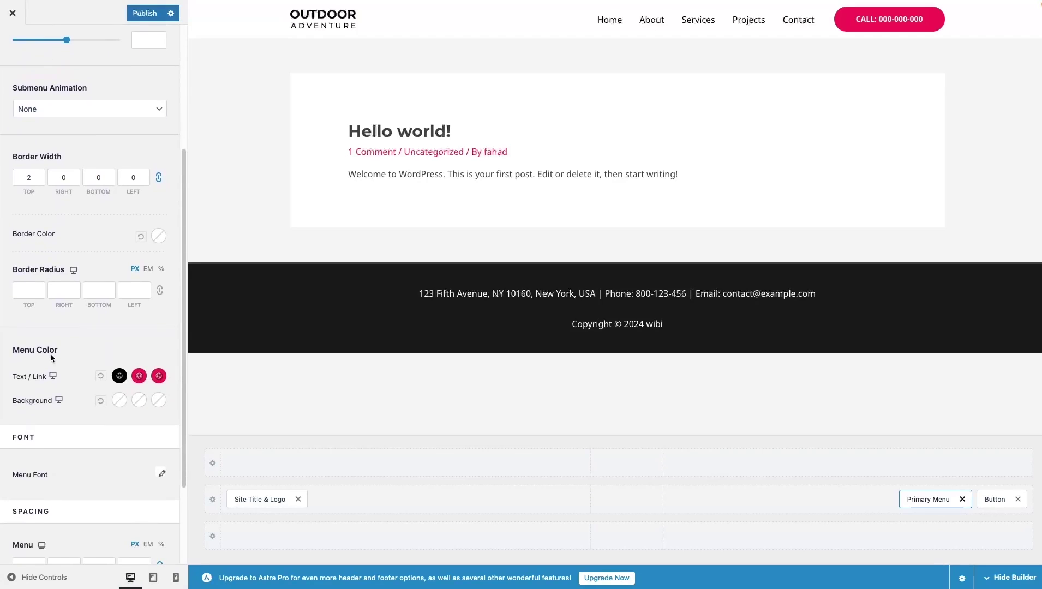
{"action": "scroll", "coordinate": [69, 376], "scroll_direction": "down", "scroll_amount": 3}
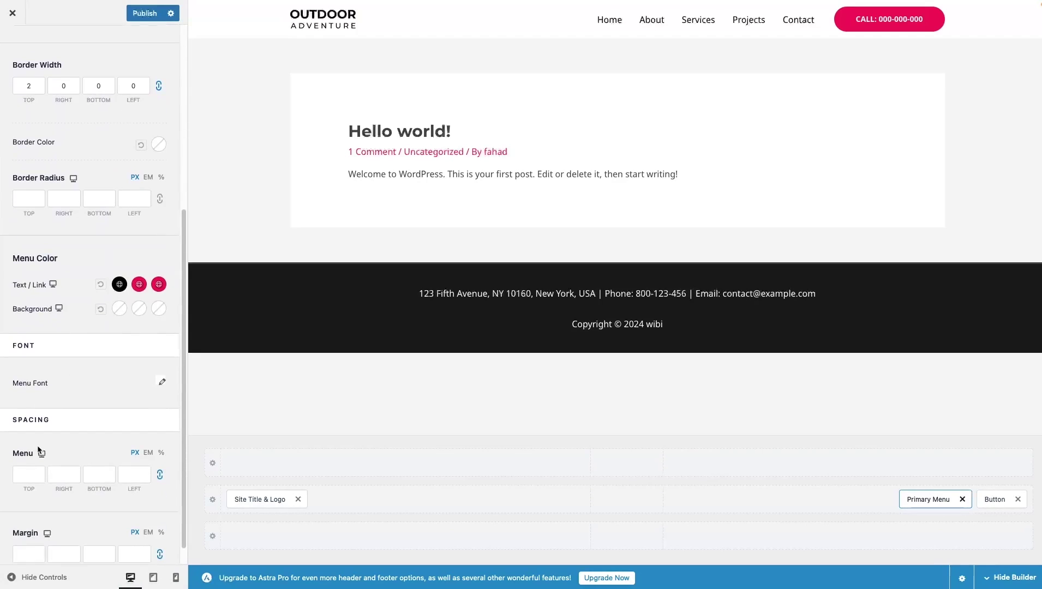
{"action": "scroll", "coordinate": [42, 431], "scroll_direction": "up", "scroll_amount": 9}
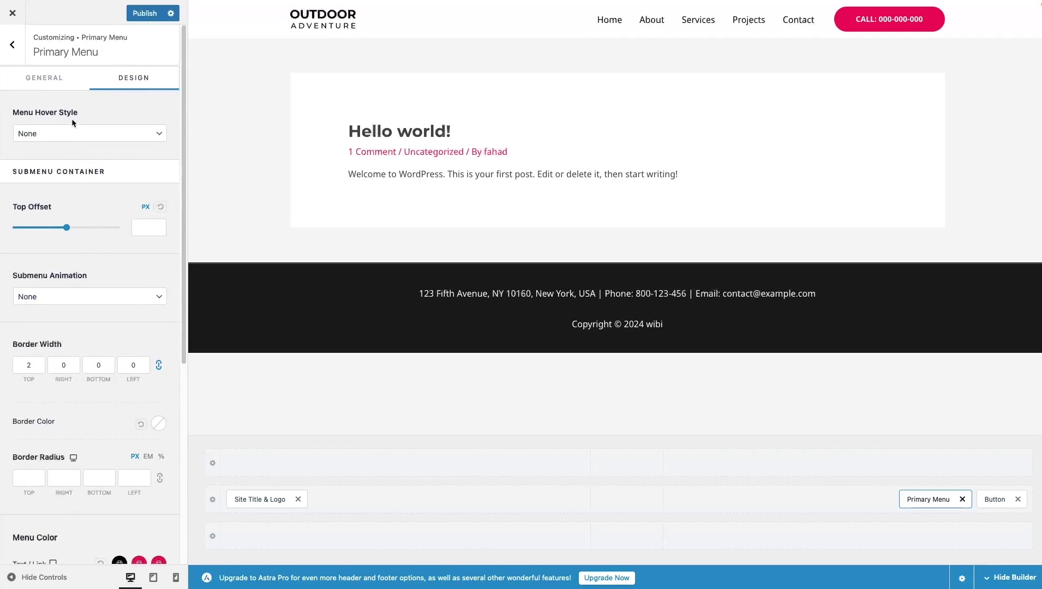
{"action": "left_click", "coordinate": [55, 75]}
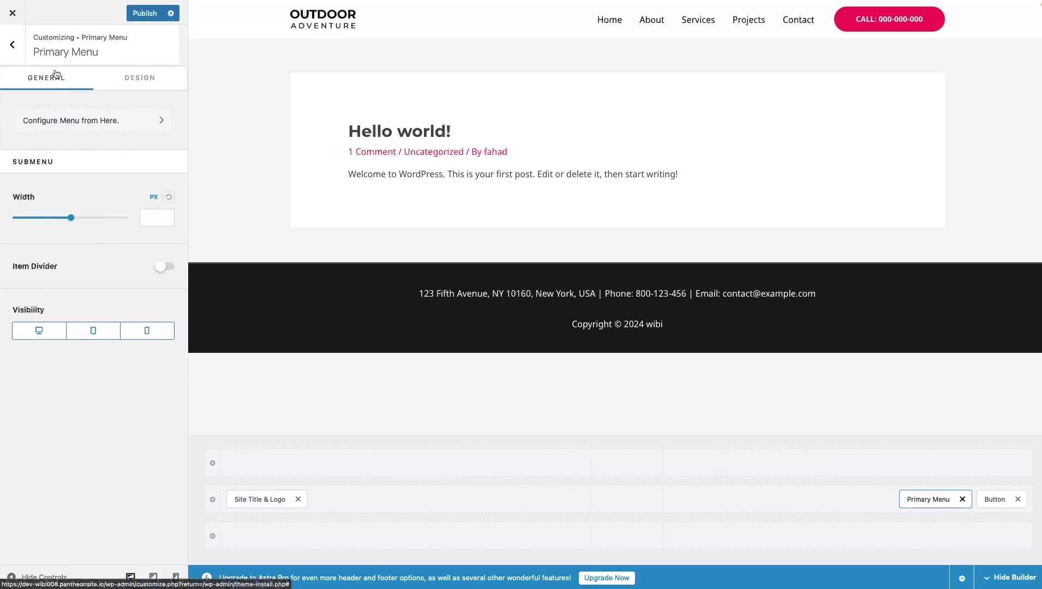
{"action": "left_click", "coordinate": [69, 131]}
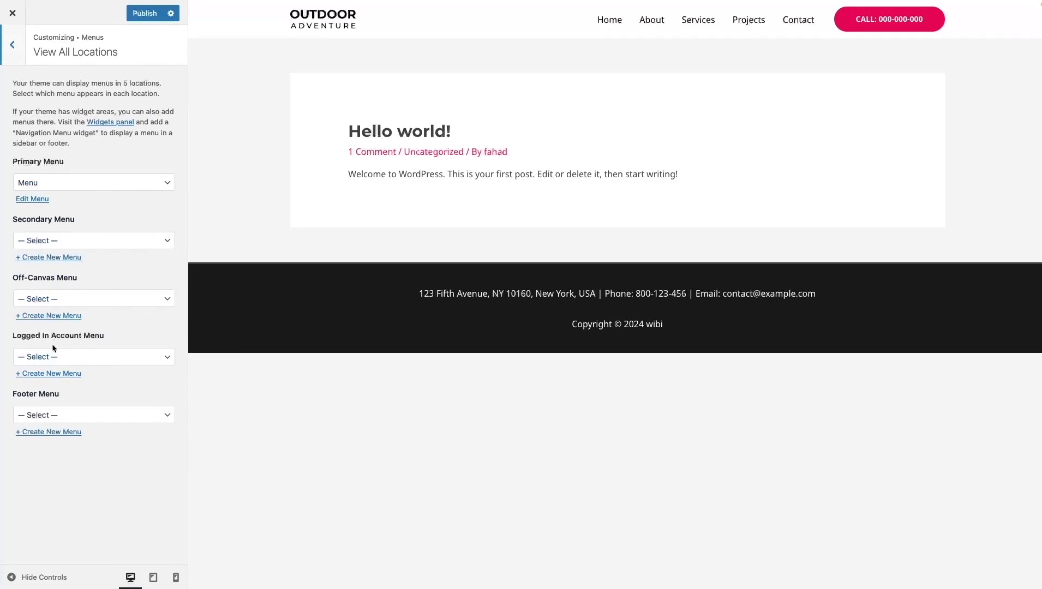
Keep 'Menu' assigned to Primary Menu and open it in the menu editor.
{"action": "left_click", "coordinate": [112, 183]}
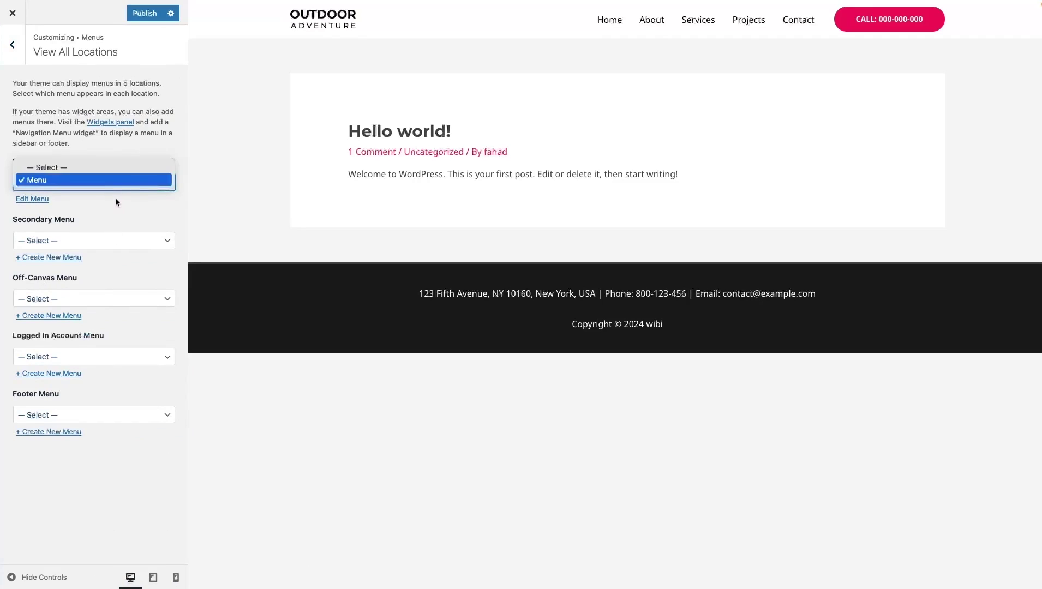
{"action": "left_click", "coordinate": [105, 135]}
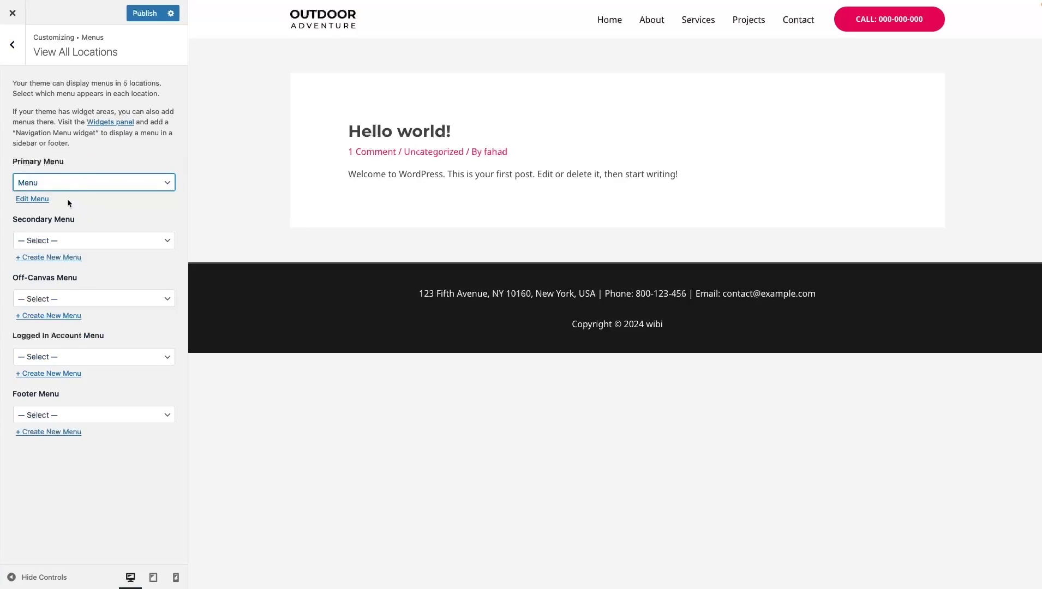
{"action": "left_click", "coordinate": [33, 199]}
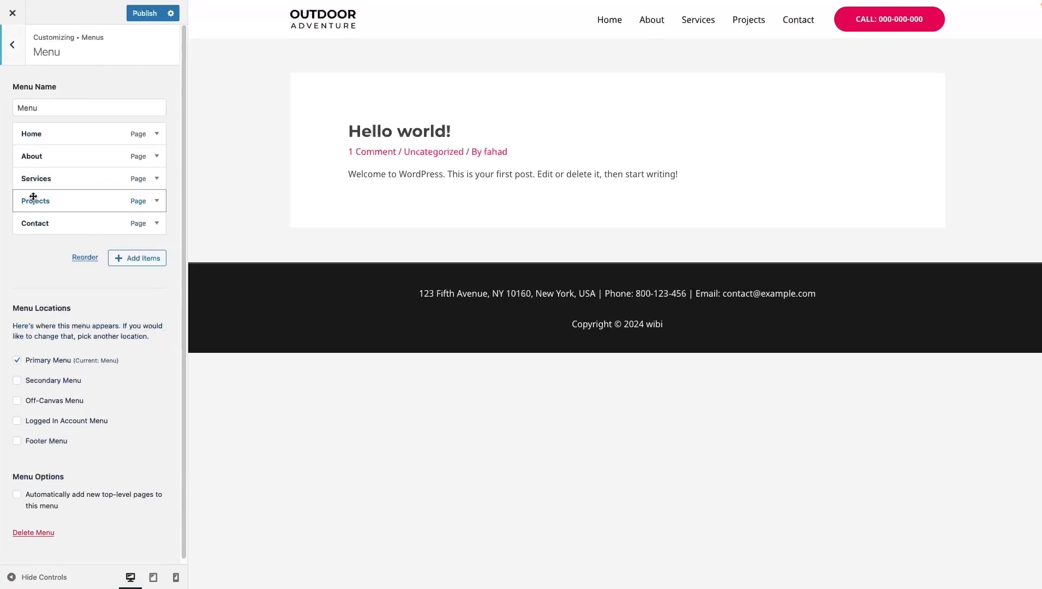
{"action": "left_click", "coordinate": [157, 157]}
{"action": "left_click", "coordinate": [58, 192]}
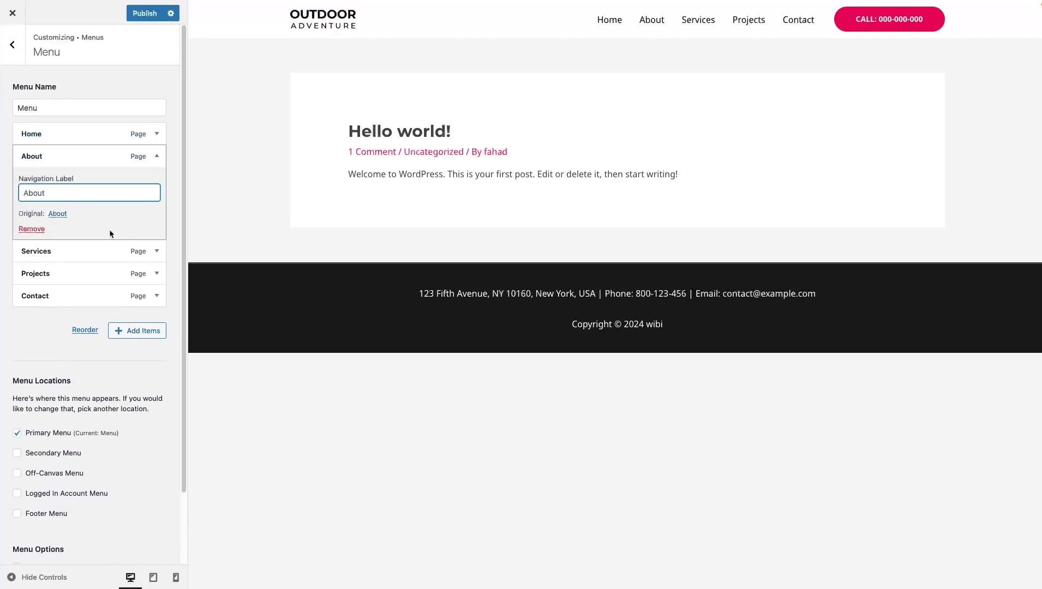
{"action": "left_click", "coordinate": [136, 250]}
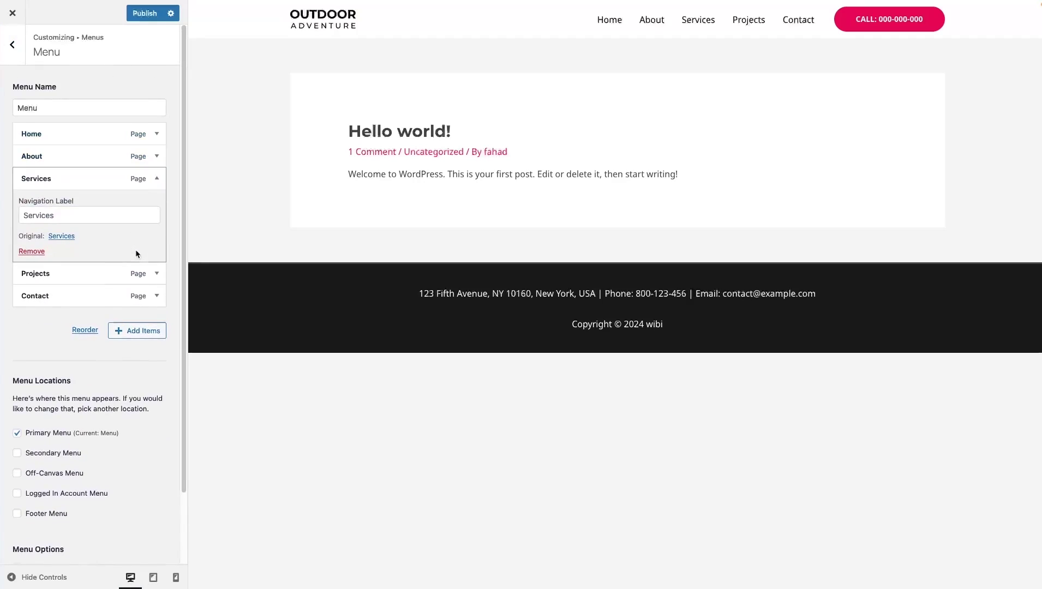
{"action": "left_click", "coordinate": [109, 273]}
{"action": "left_click", "coordinate": [96, 292]}
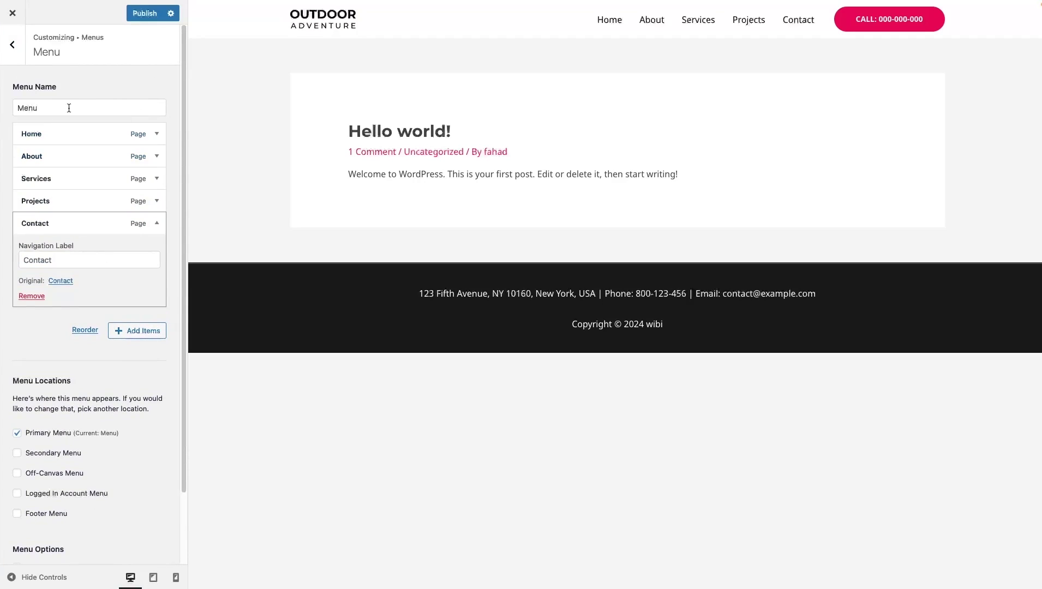
{"action": "left_click", "coordinate": [64, 261]}
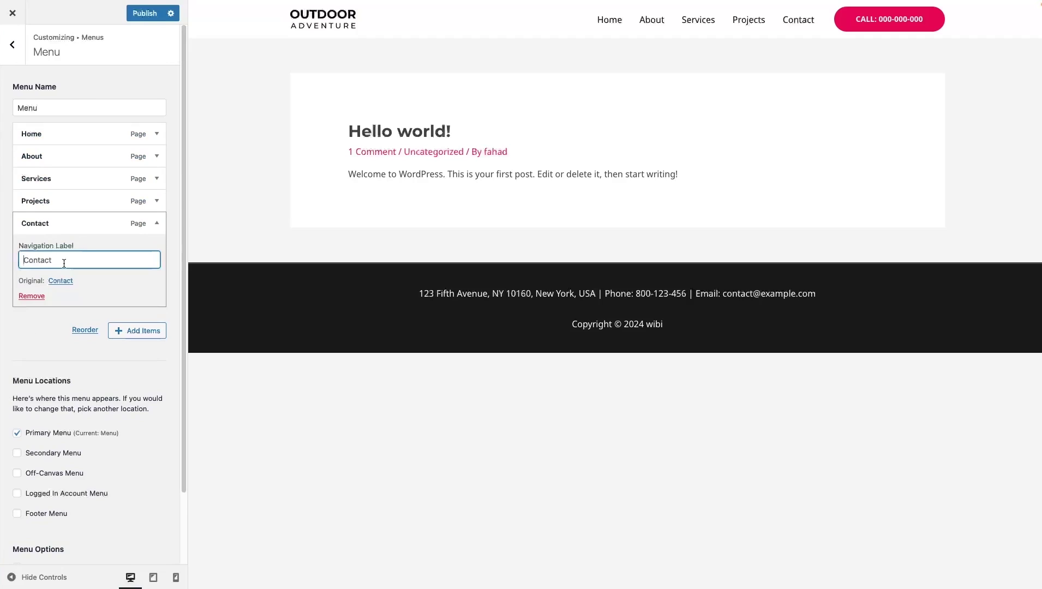
{"action": "key", "text": "ctrl+a"}
{"action": "type", "text": "Contact us"}
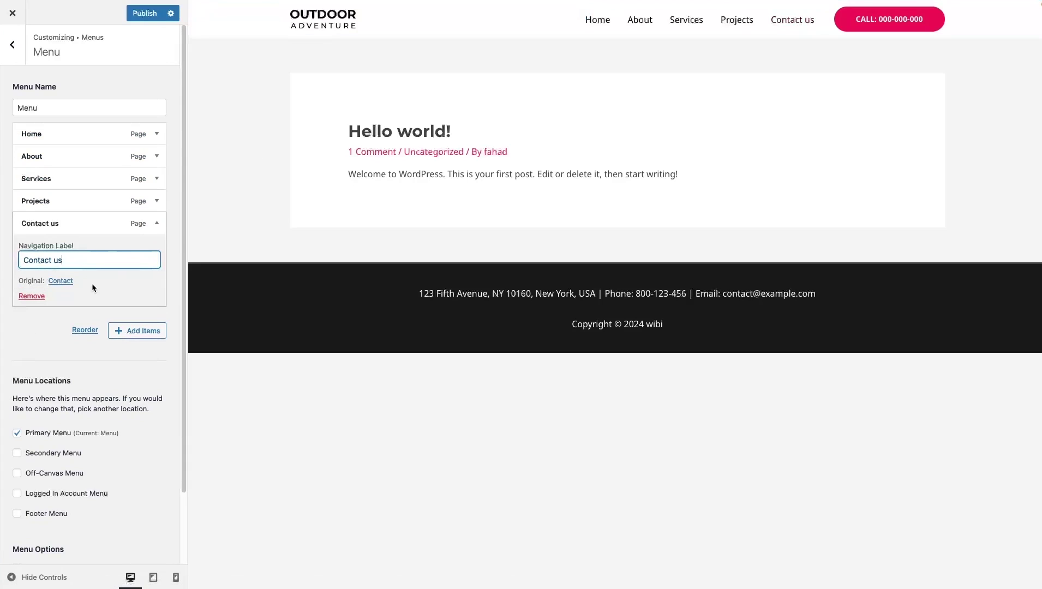
{"action": "key", "text": "BackSpace"}
{"action": "key", "text": "BackSpace"}
{"action": "key", "text": "BackSpace"}
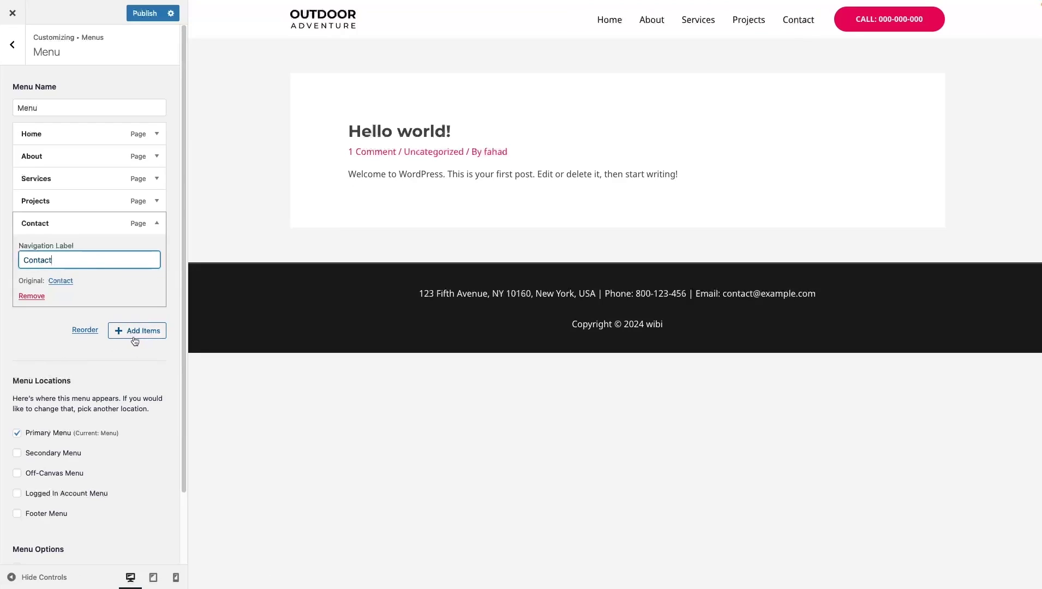
{"action": "scroll", "coordinate": [86, 422], "scroll_direction": "down", "scroll_amount": 2}
{"action": "scroll", "coordinate": [86, 179], "scroll_direction": "up", "scroll_amount": 2}
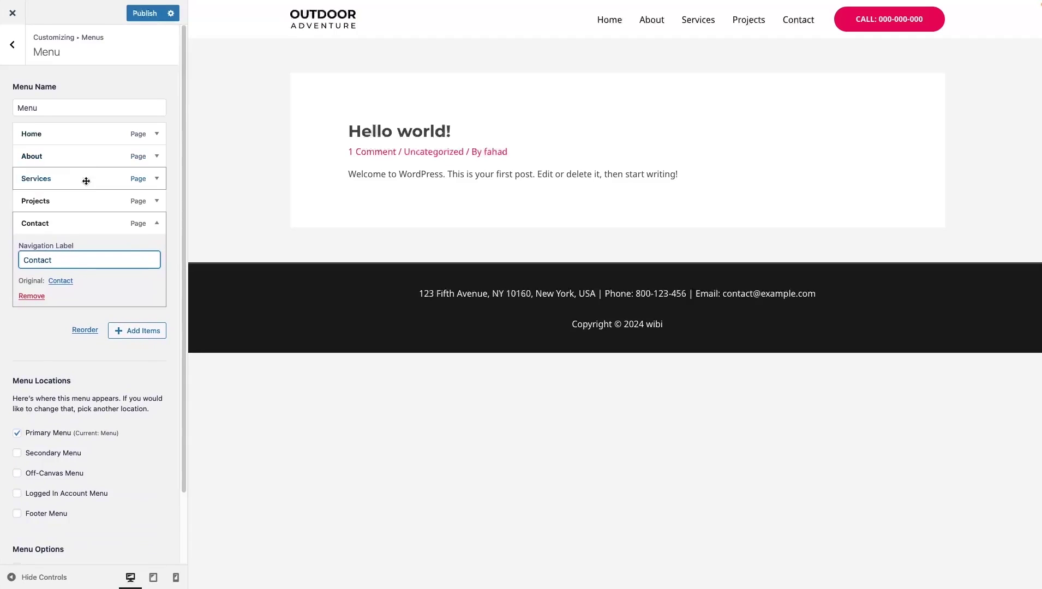
{"action": "left_click", "coordinate": [24, 61]}
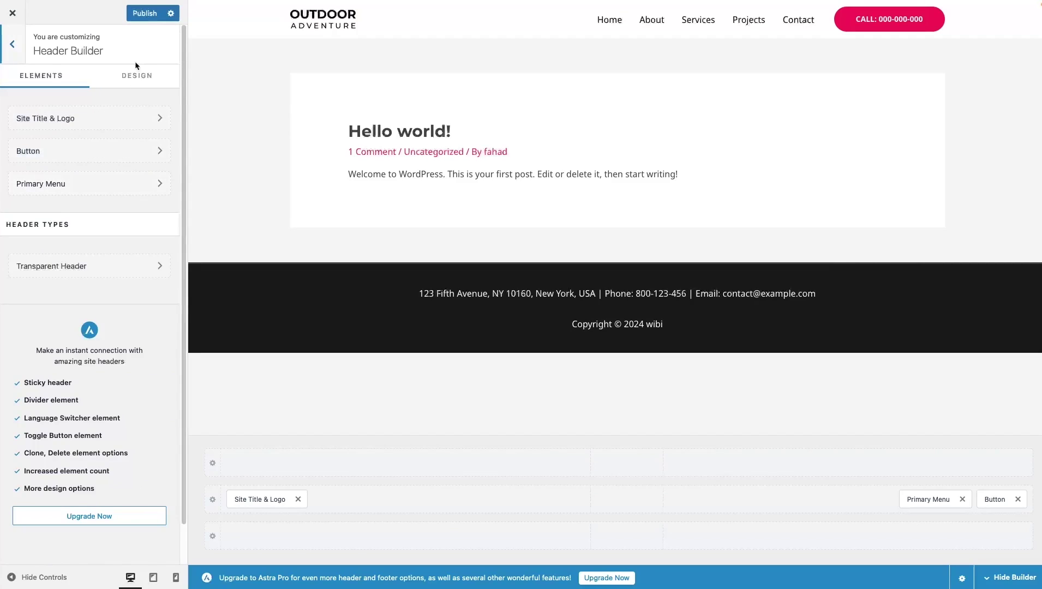
Glance at the header's Design tab, then return to the Elements layout grid.
{"action": "left_click", "coordinate": [137, 83]}
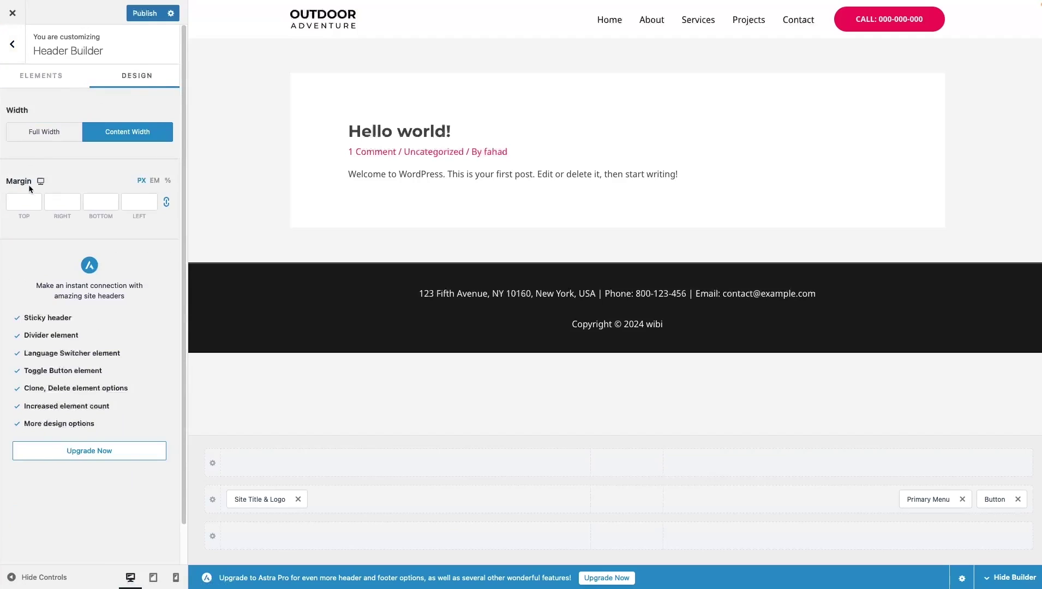
{"action": "left_click", "coordinate": [41, 78]}
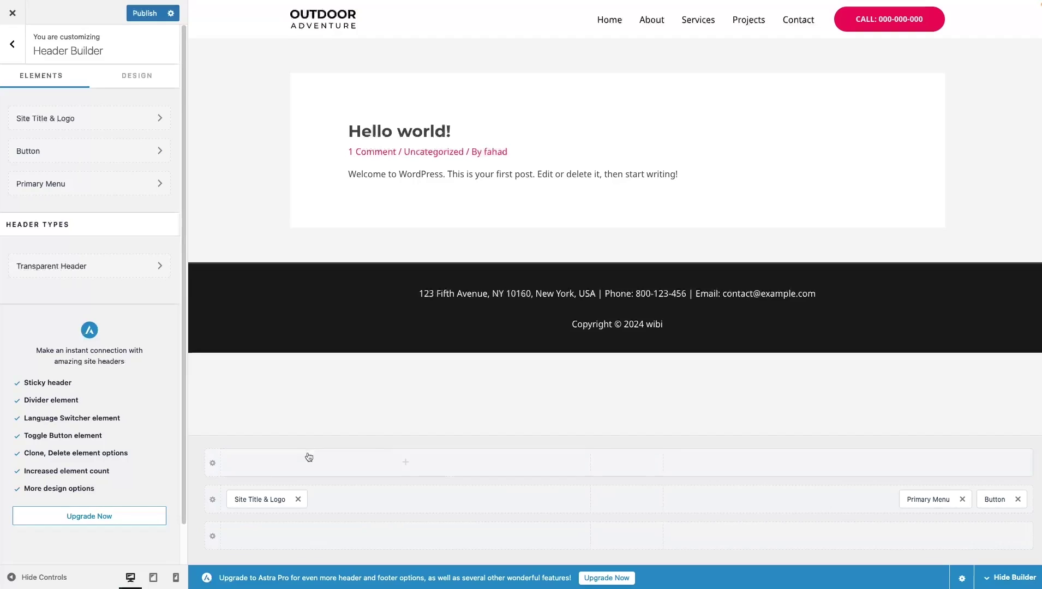
Add Social icons on the left and Search on the right of the above-header row.
{"action": "left_click", "coordinate": [399, 465]}
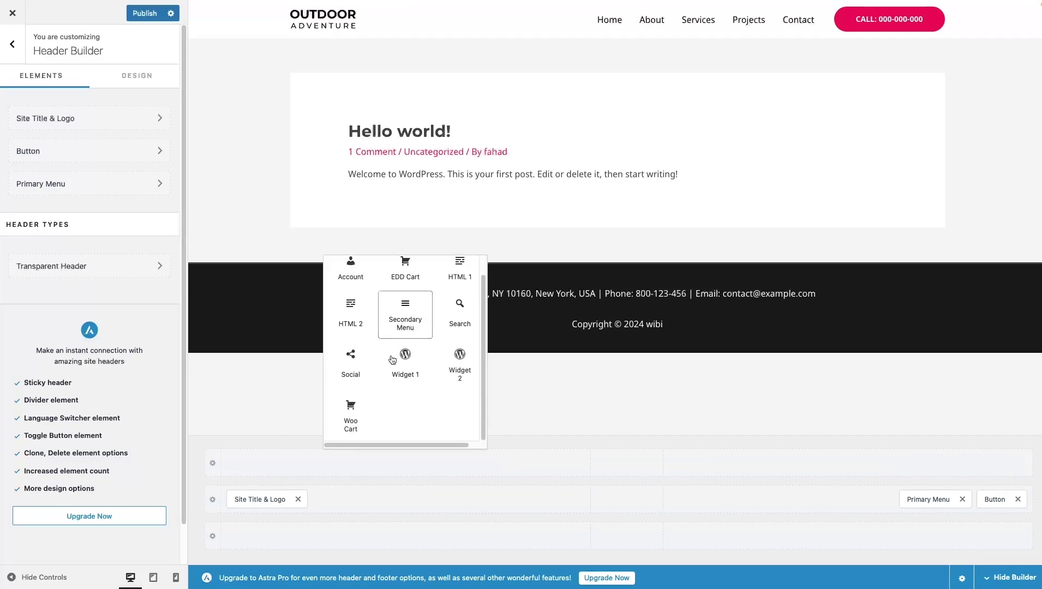
{"action": "left_click", "coordinate": [351, 356]}
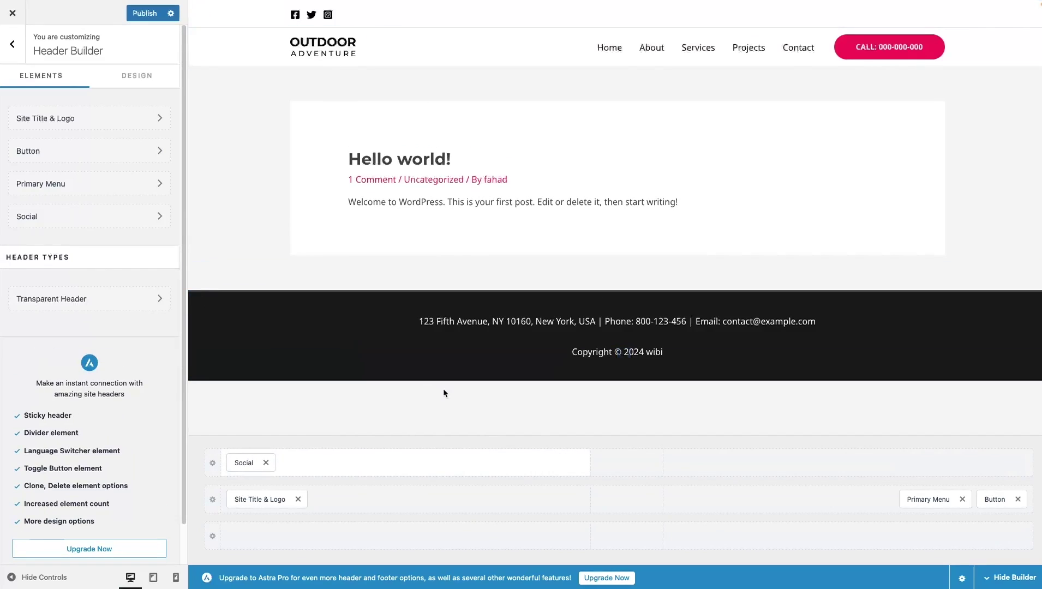
{"action": "left_click", "coordinate": [730, 470]}
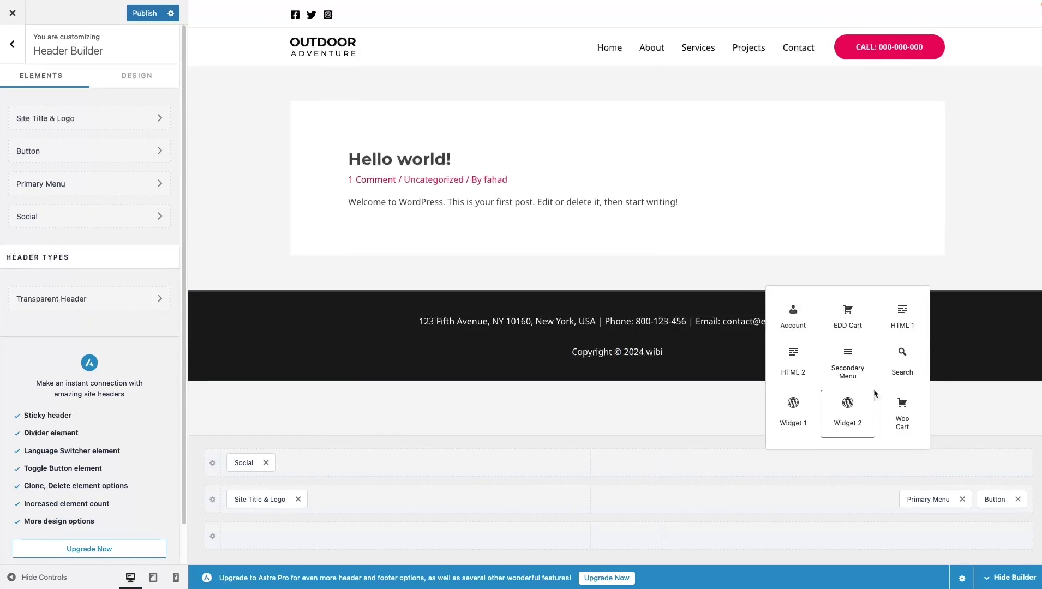
{"action": "left_click", "coordinate": [902, 363]}
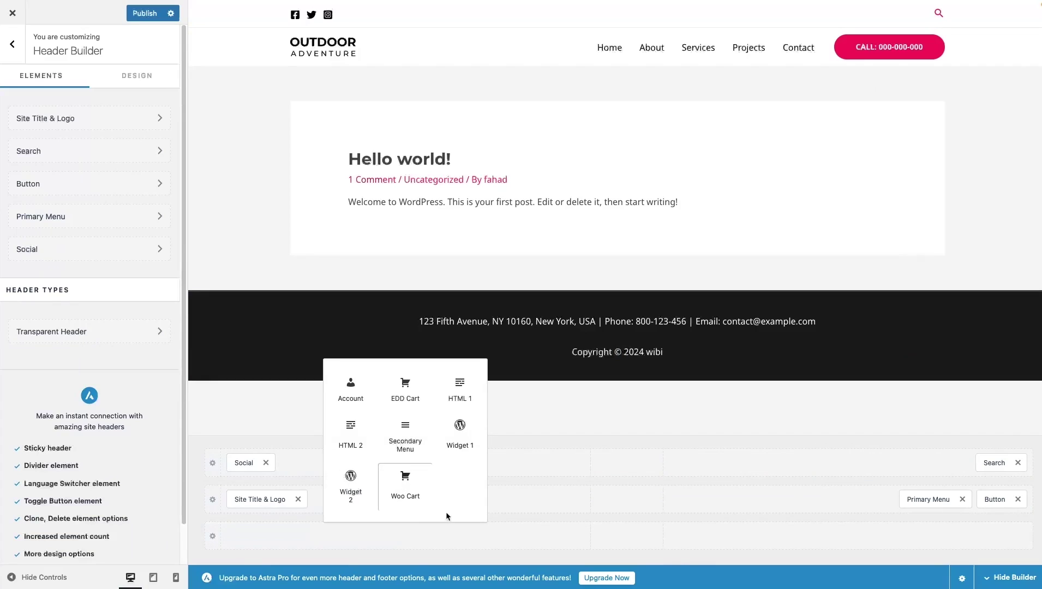
Add and remove an Account element, then bring up the Above Header row settings.
{"action": "left_click", "coordinate": [348, 395]}
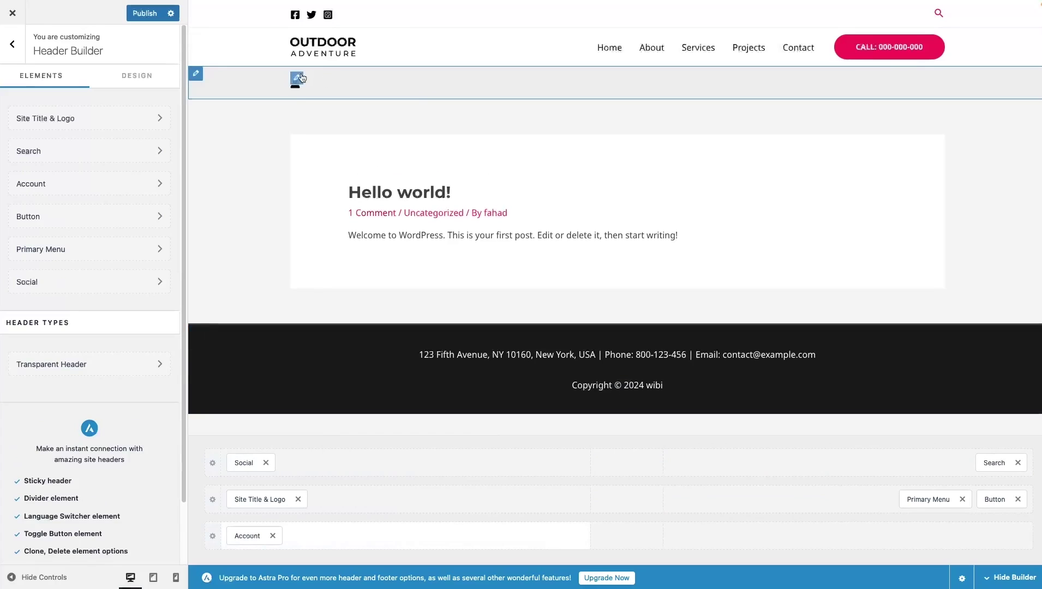
{"action": "left_click", "coordinate": [273, 536]}
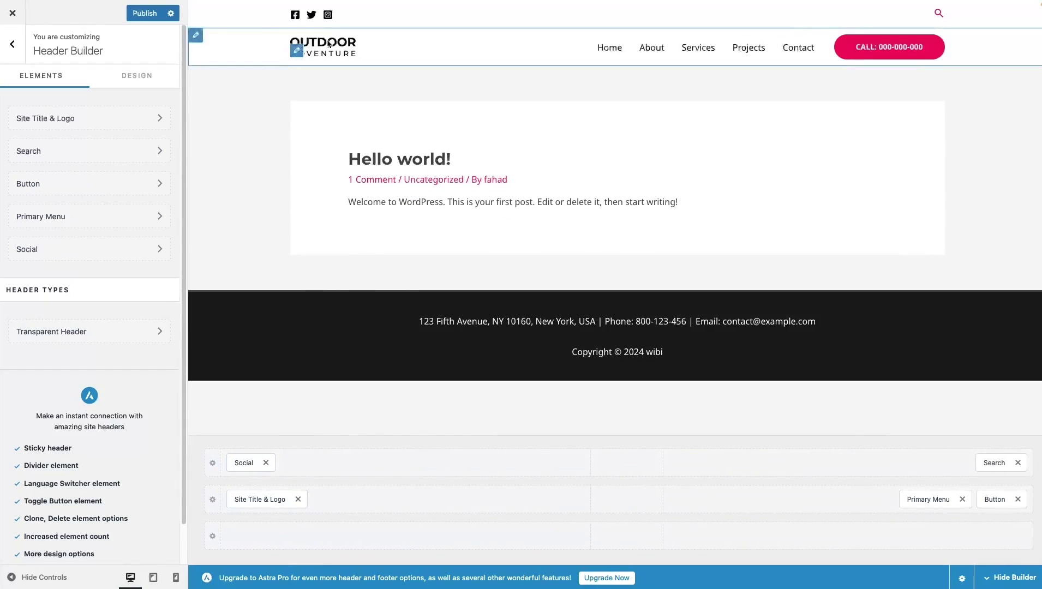
{"action": "left_click", "coordinate": [195, 8]}
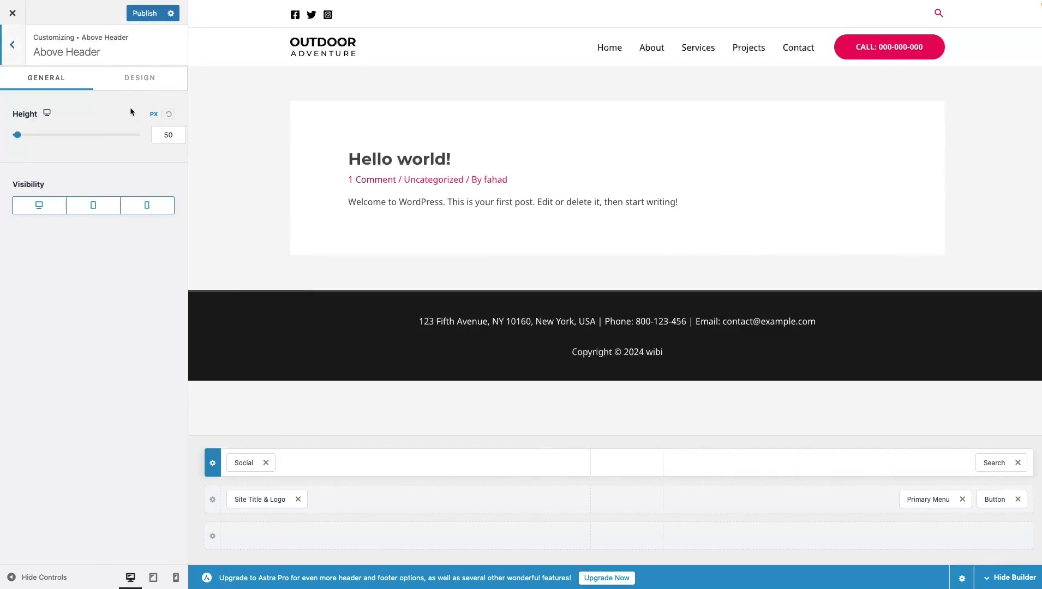
Set the Above Header background to the light-grey ECECEC preset, then preview at tablet width.
{"action": "left_click", "coordinate": [140, 77]}
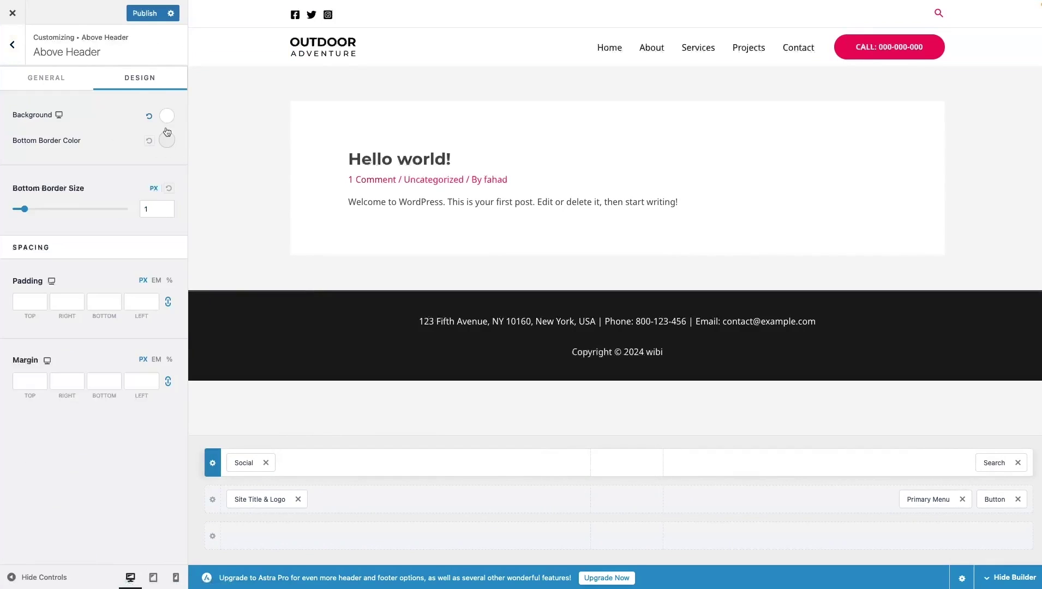
{"action": "left_click", "coordinate": [167, 116]}
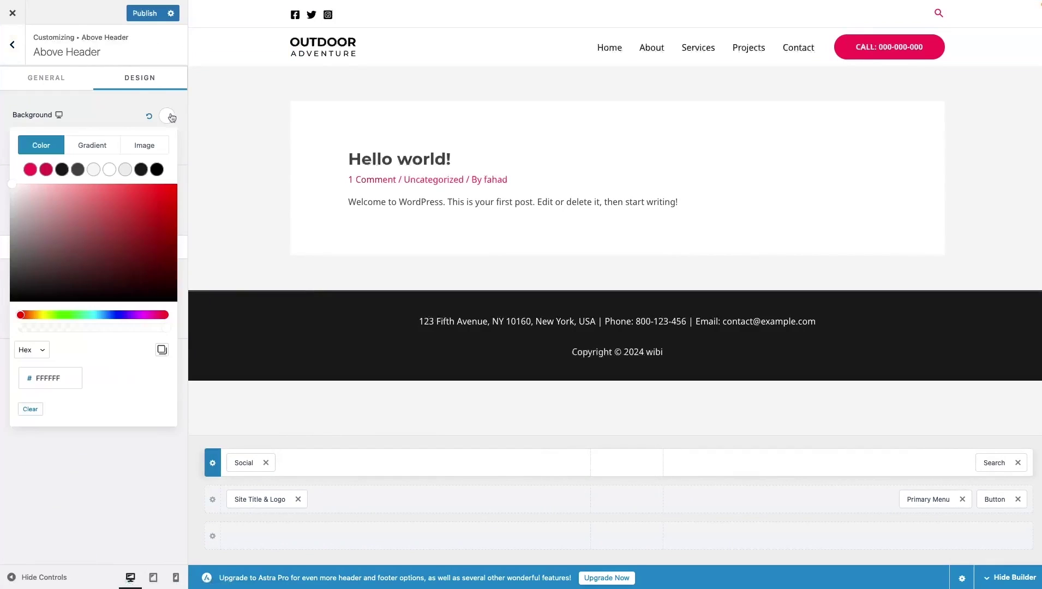
{"action": "left_click", "coordinate": [123, 171]}
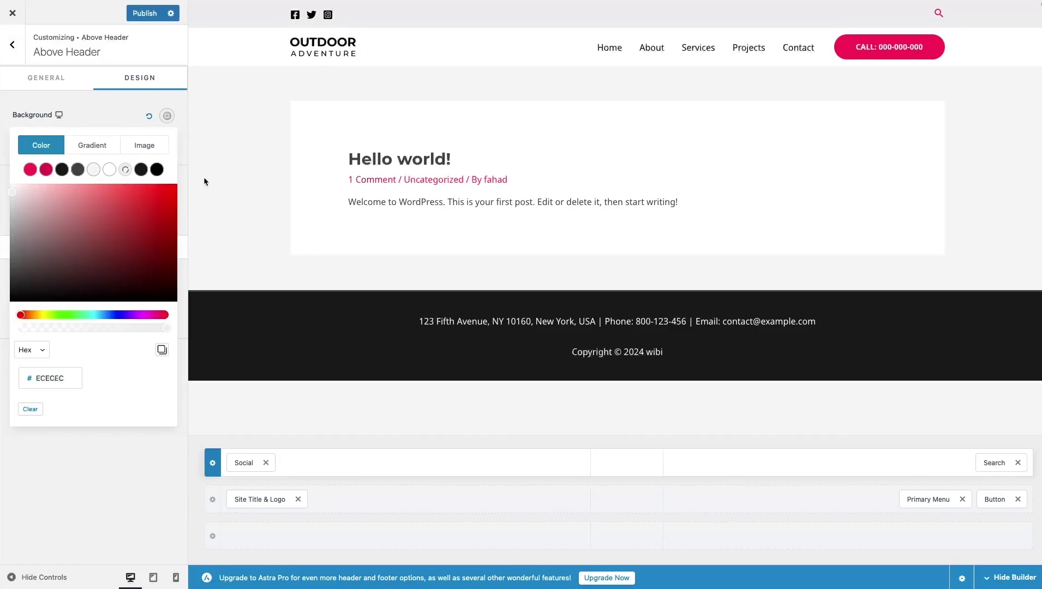
{"action": "left_click", "coordinate": [115, 96]}
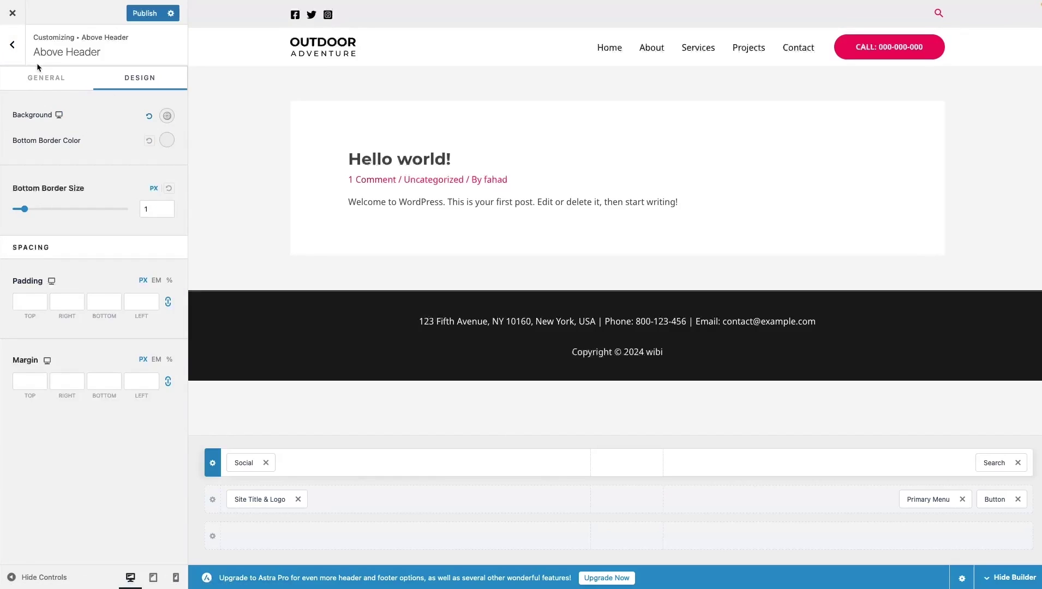
{"action": "left_click", "coordinate": [39, 86]}
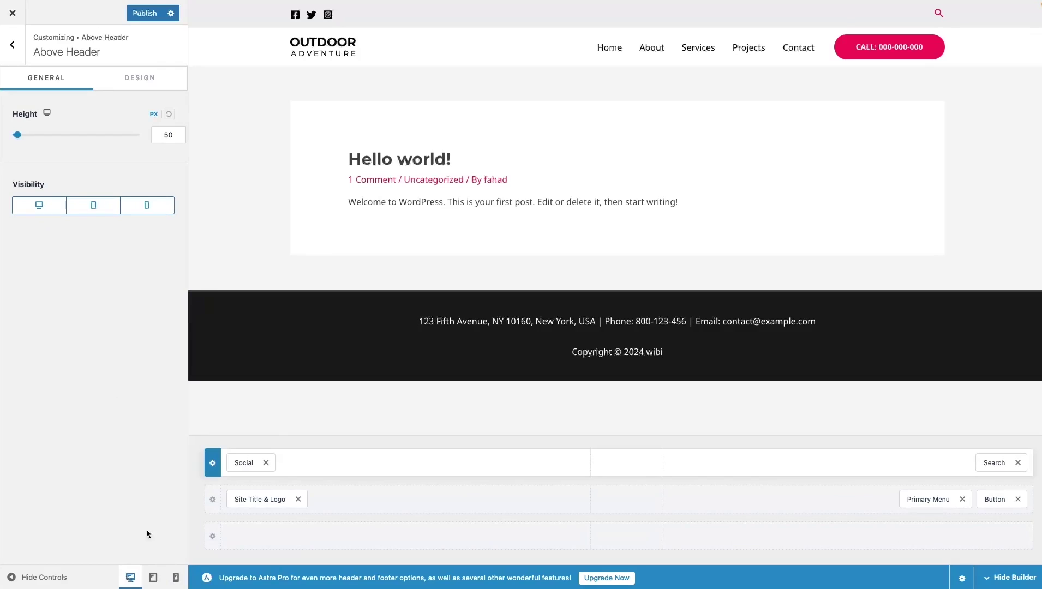
{"action": "left_click", "coordinate": [153, 577]}
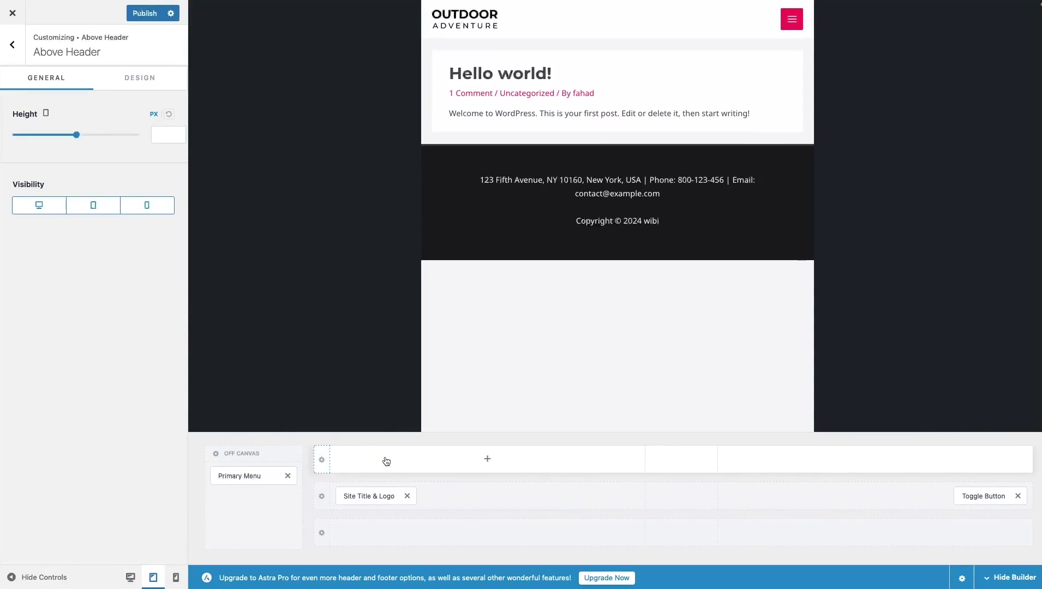
Add Social icons and Search to the tablet above-header row.
{"action": "left_click", "coordinate": [130, 578]}
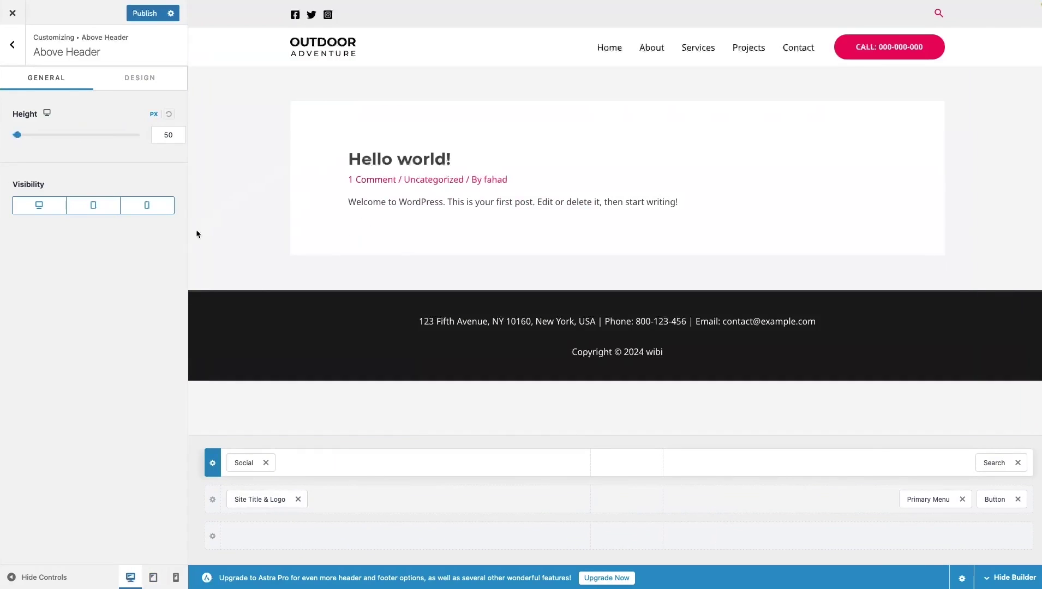
{"action": "left_click", "coordinate": [154, 577]}
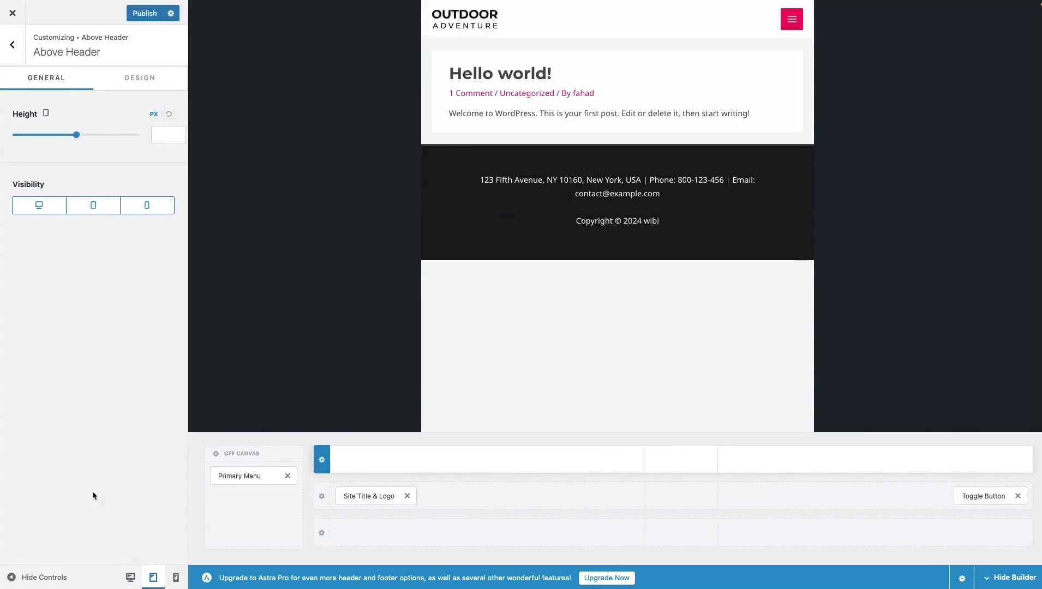
{"action": "left_click", "coordinate": [460, 470]}
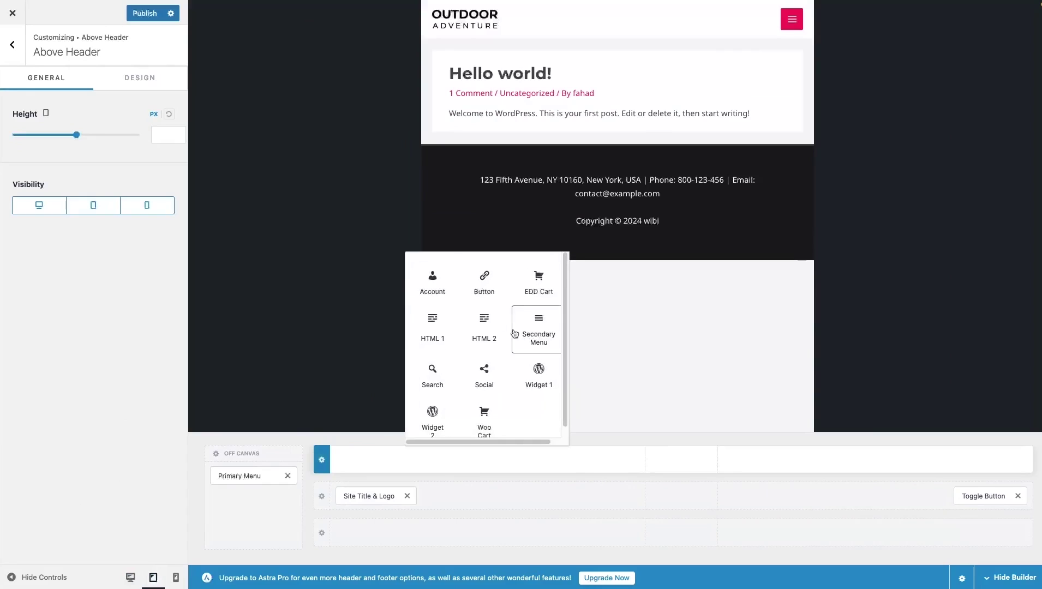
{"action": "scroll", "coordinate": [433, 371], "scroll_direction": "down", "scroll_amount": 1}
{"action": "left_click", "coordinate": [484, 361]}
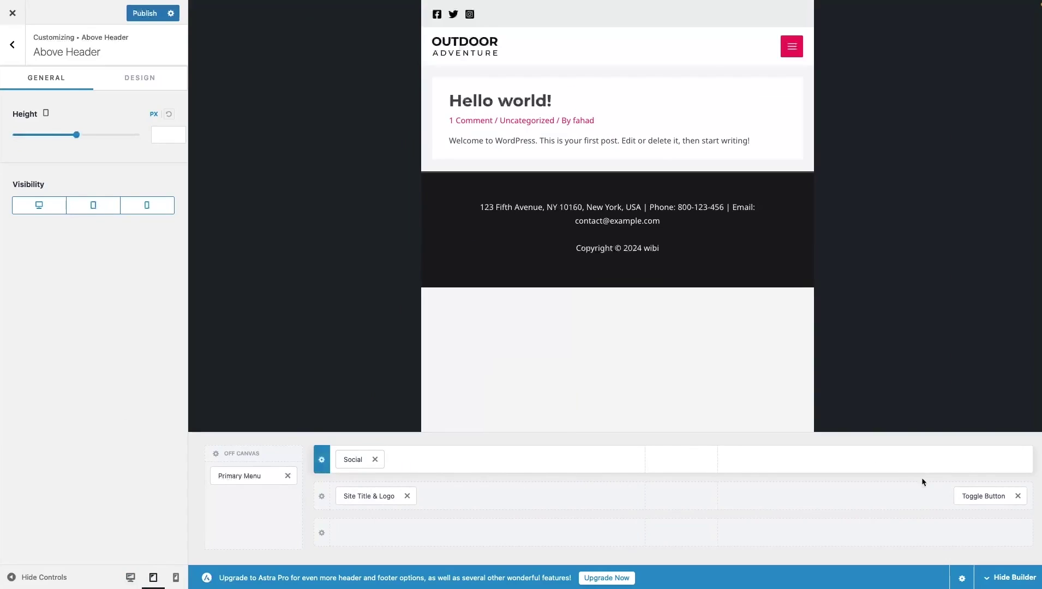
{"action": "left_click", "coordinate": [892, 463]}
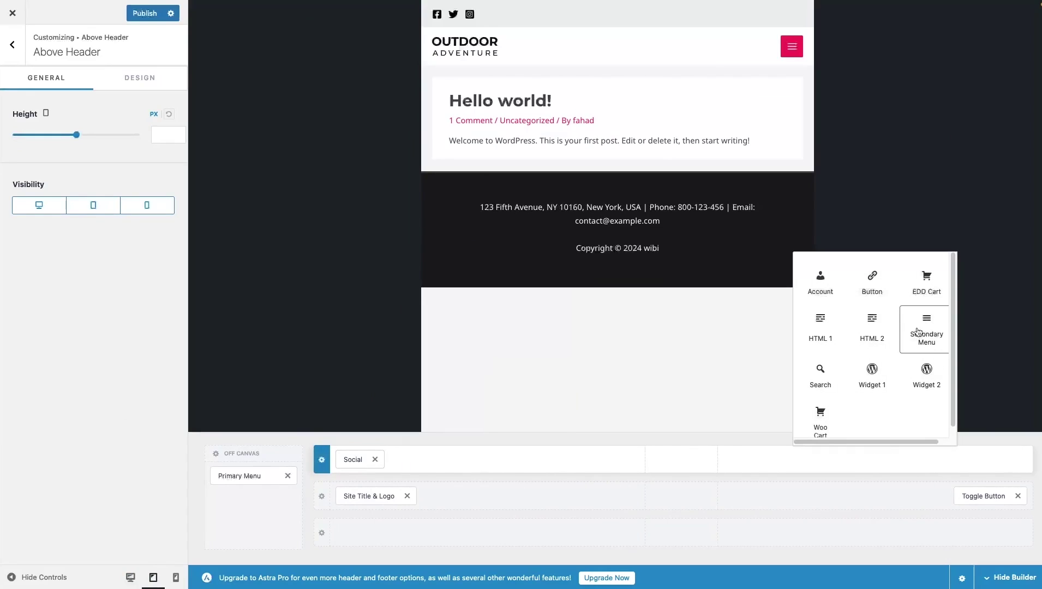
{"action": "left_click", "coordinate": [820, 373]}
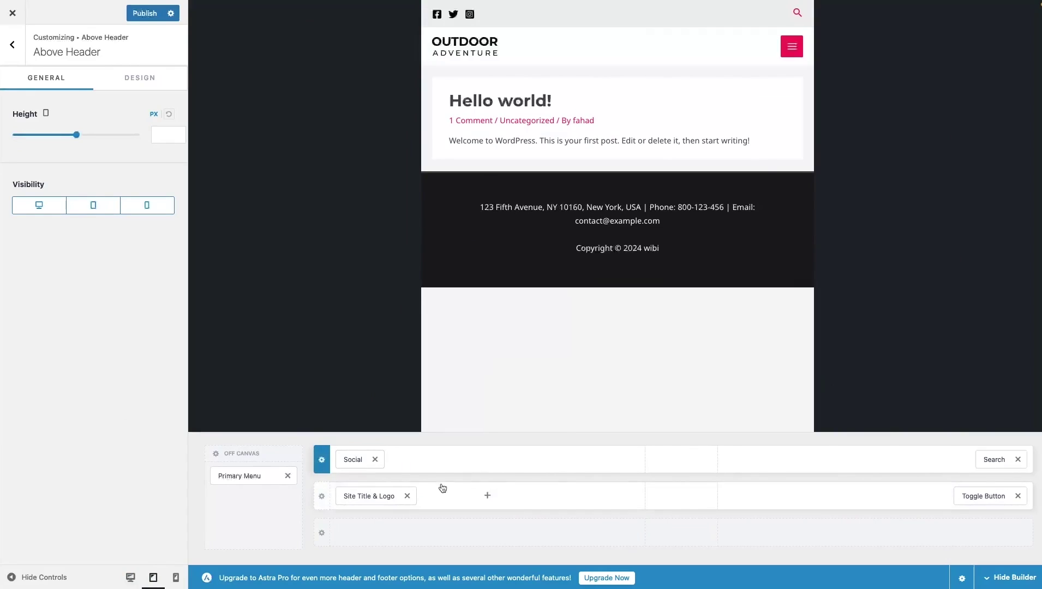
Remove Search from the mobile above-header row and return to the desktop preview.
{"action": "left_click", "coordinate": [176, 578]}
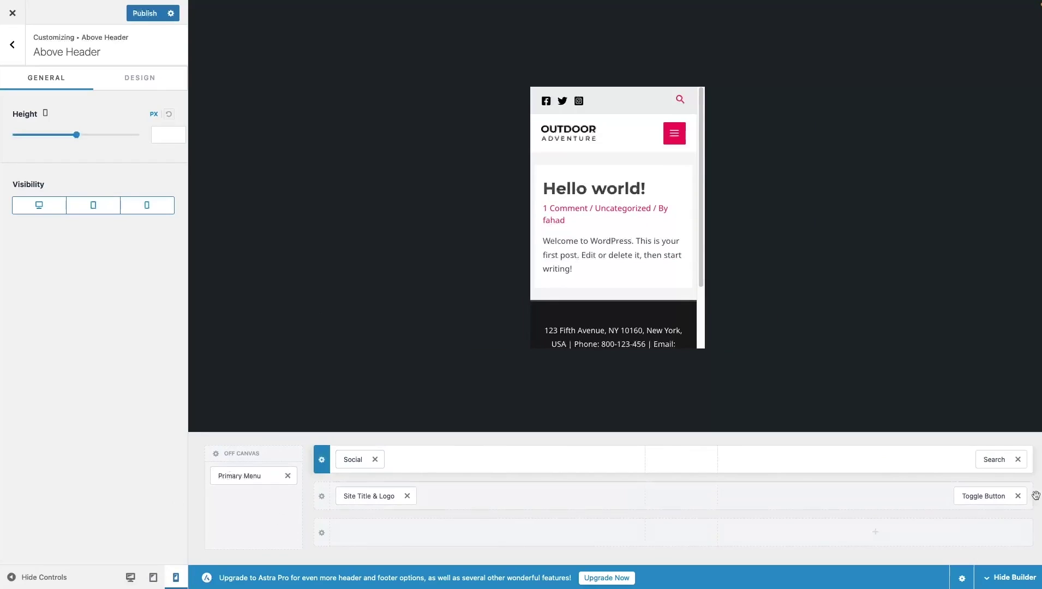
{"action": "left_click", "coordinate": [1018, 461]}
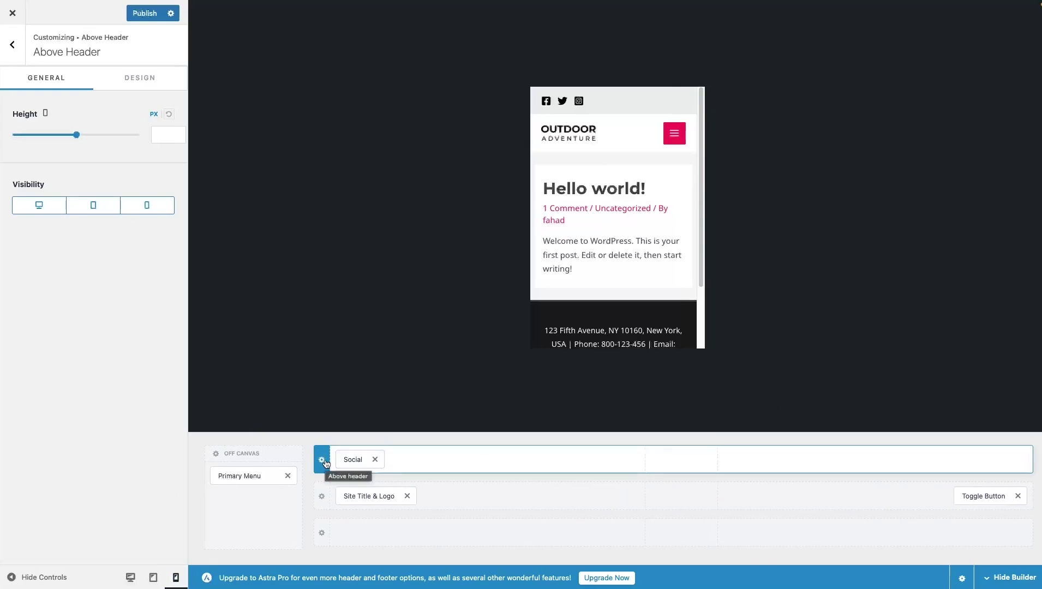
{"action": "left_click", "coordinate": [134, 81]}
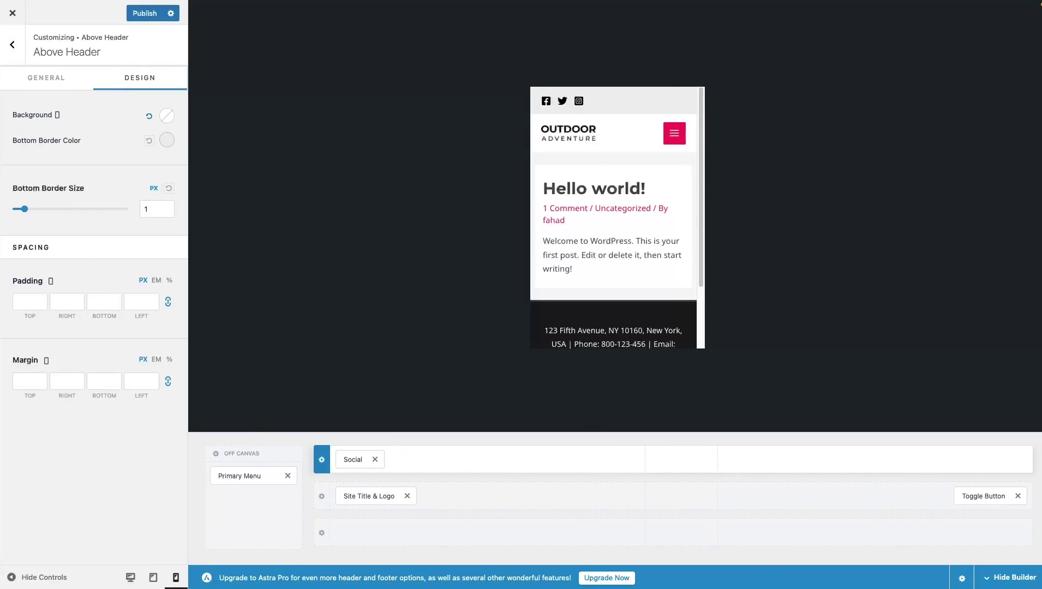
{"action": "left_click", "coordinate": [131, 577]}
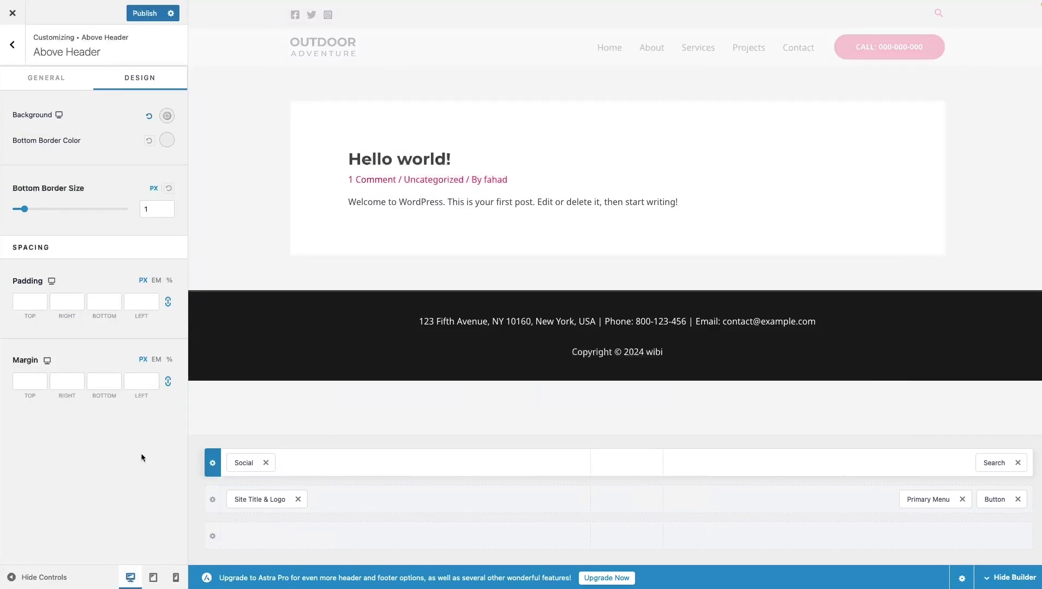